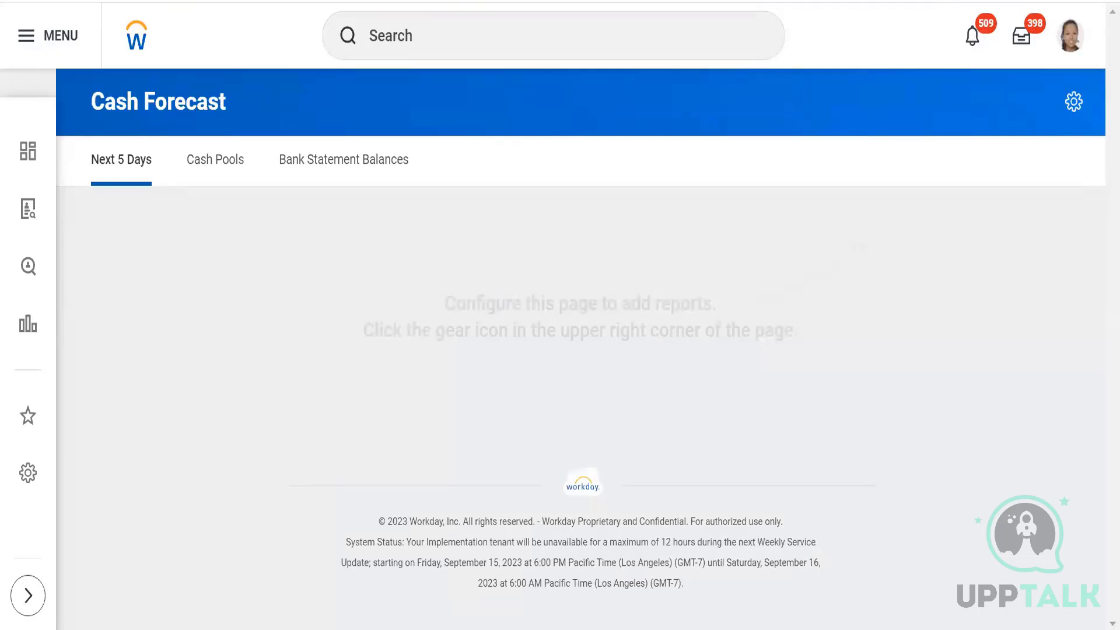
# Search for the report WDI1_Advance and run it with its default prompt values
pyautogui.click(451, 41)
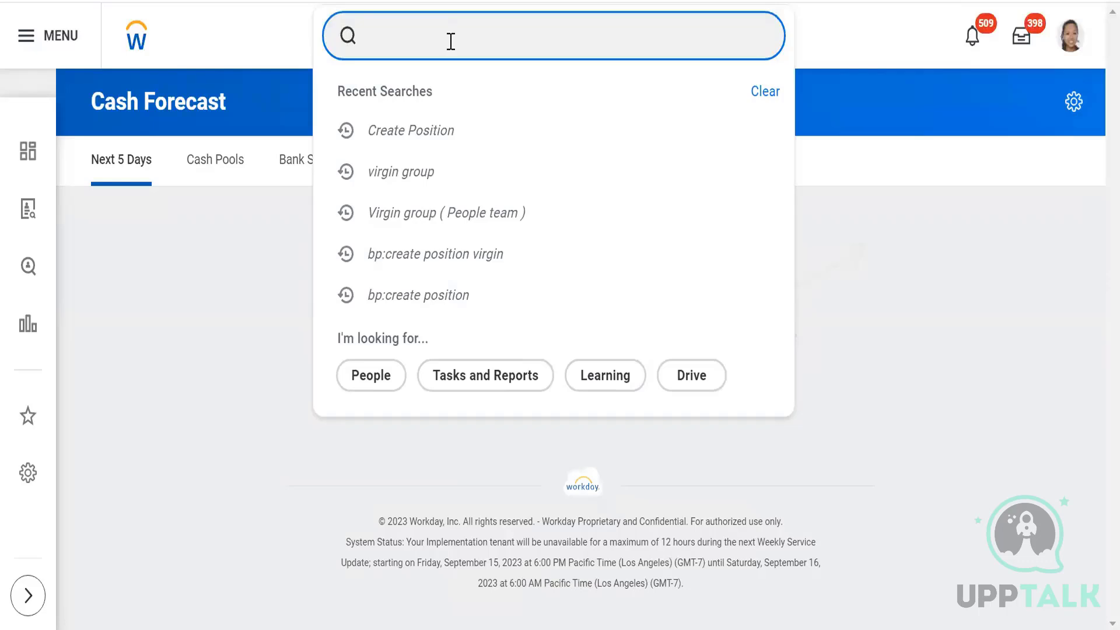
pyautogui.write('WDI1_')
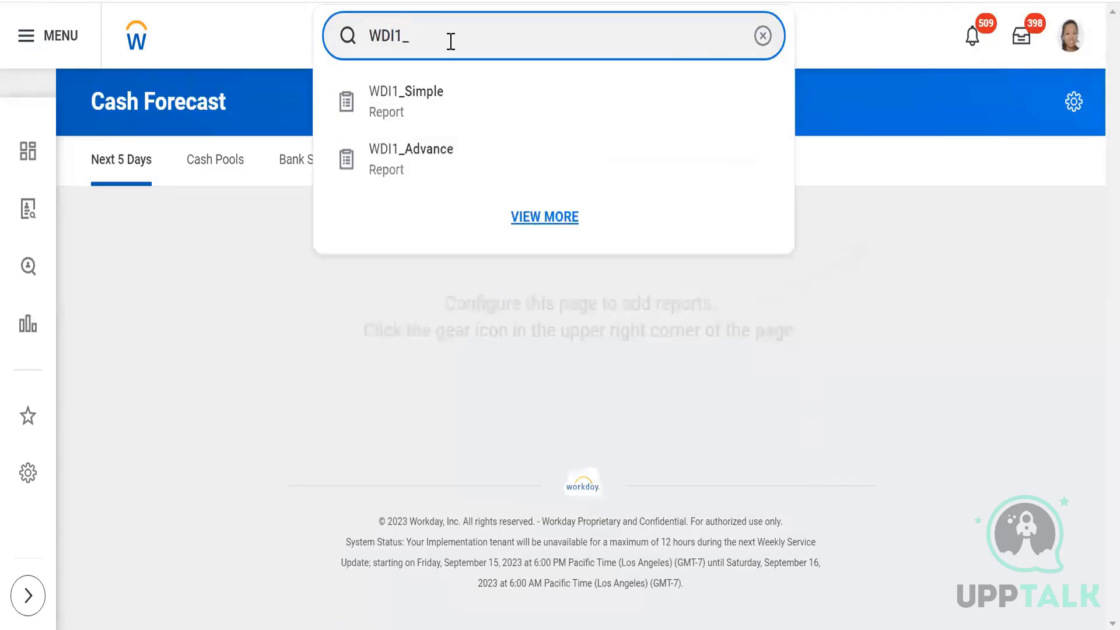
pyautogui.click(394, 161)
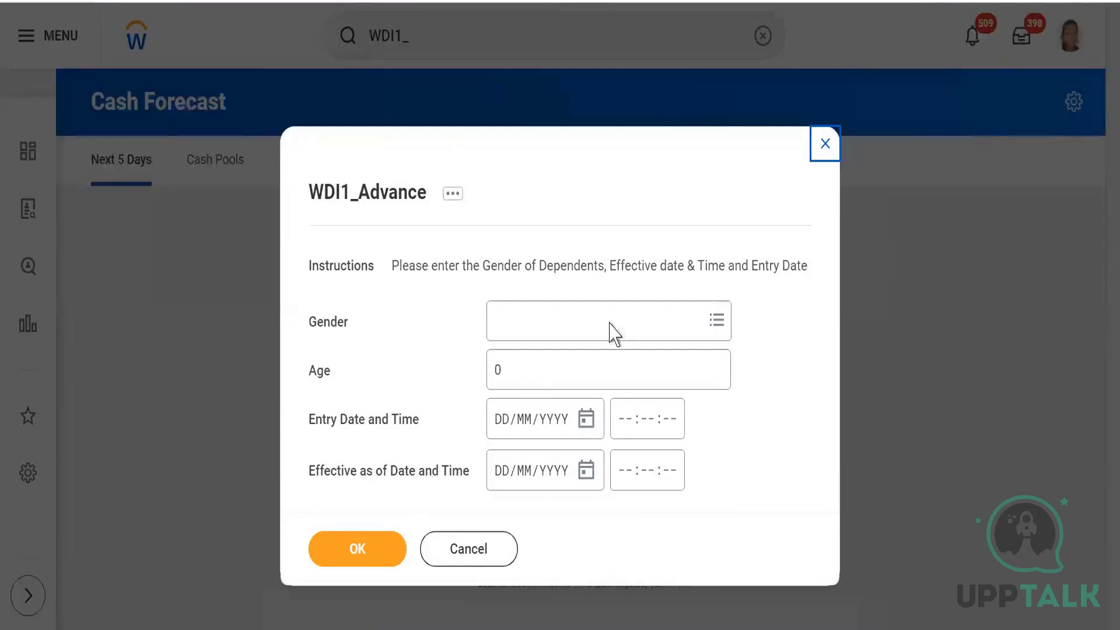
pyautogui.click(357, 553)
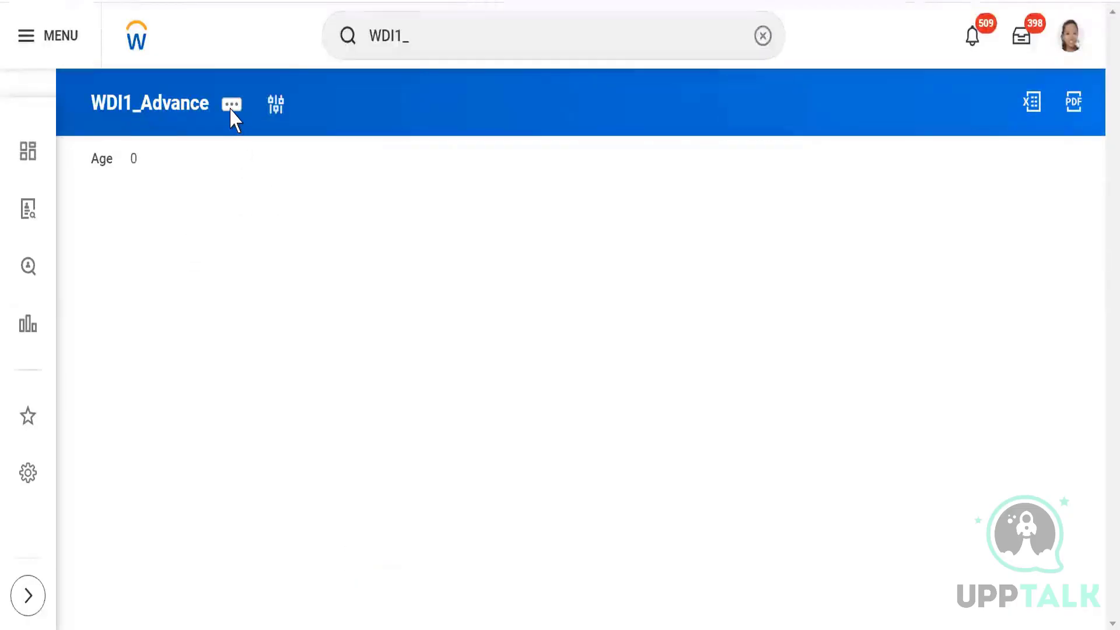
# Open the WDI1_Advance custom report for editing and remove the Age condition from its instance filter
pyautogui.click(231, 115)
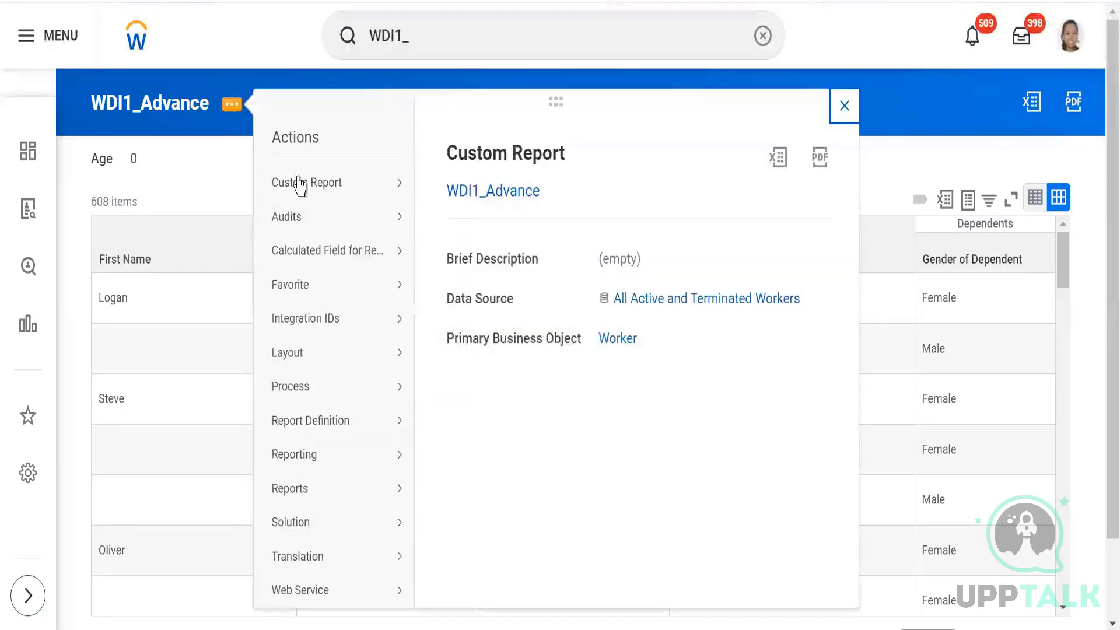
pyautogui.moveTo(294, 183)
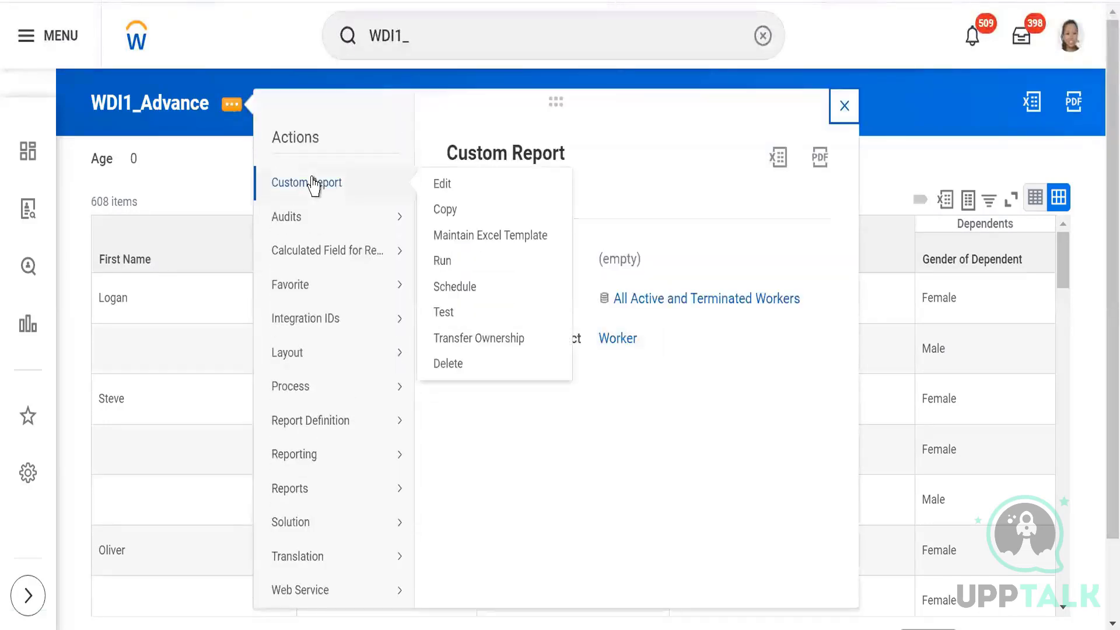
pyautogui.click(444, 186)
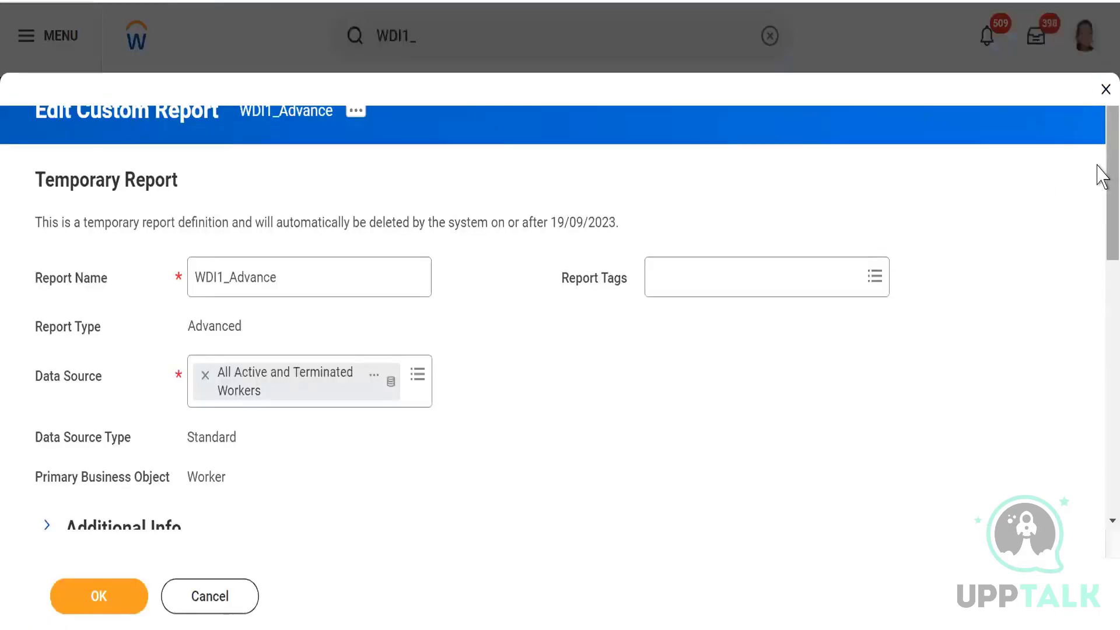
pyautogui.moveTo(1107, 159); pyautogui.dragTo(1102, 348)
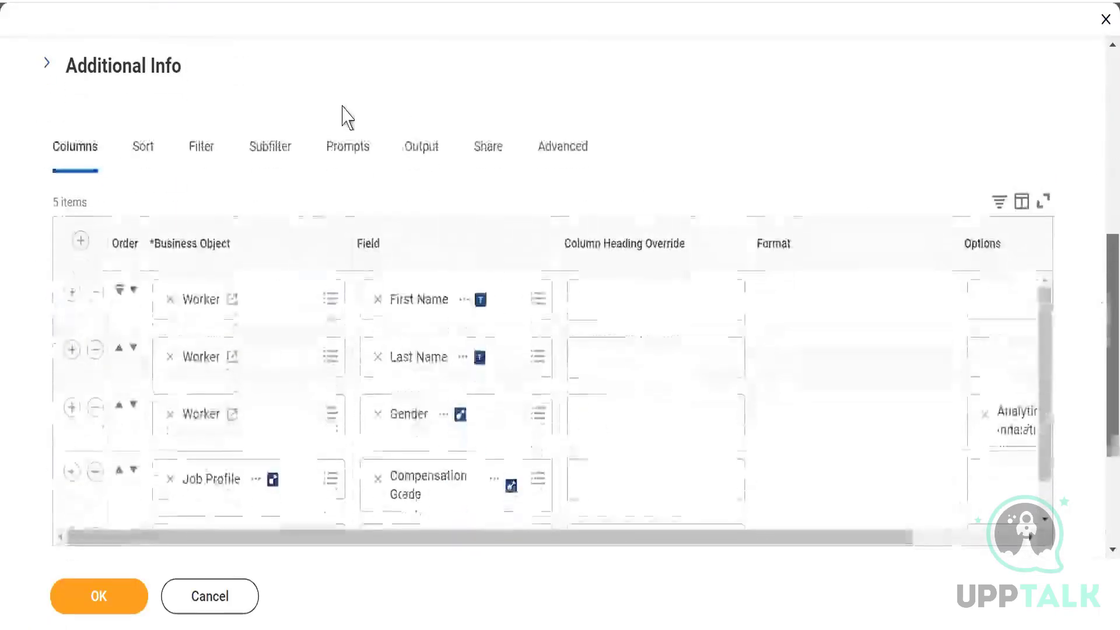
pyautogui.click(202, 155)
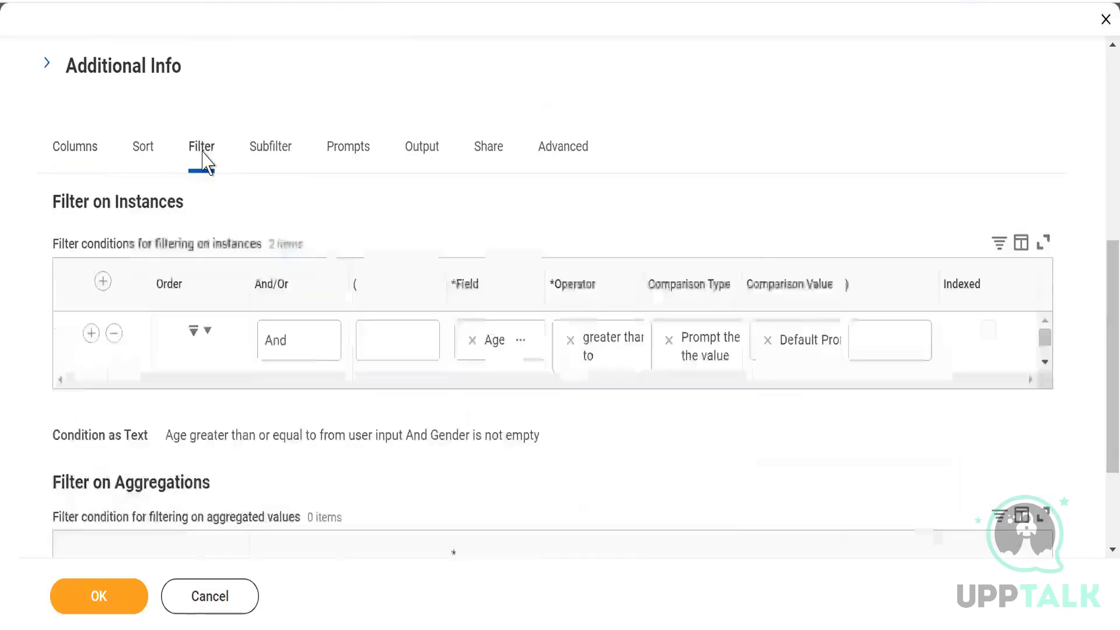
pyautogui.click(95, 334)
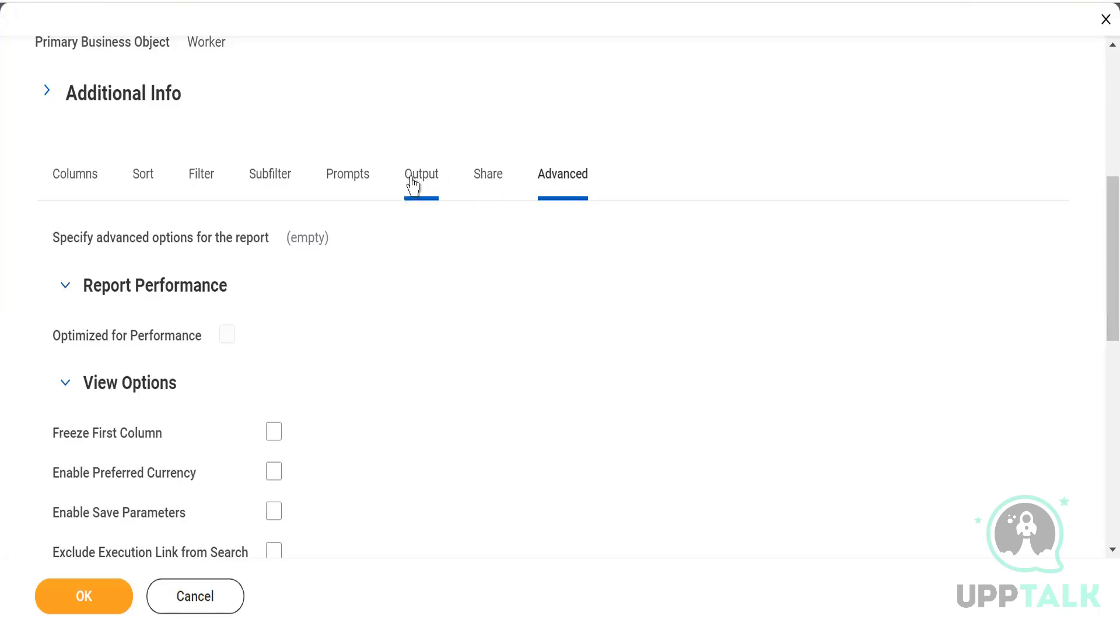
# Check the report's column and output settings and save the report definition
pyautogui.click(64, 195)
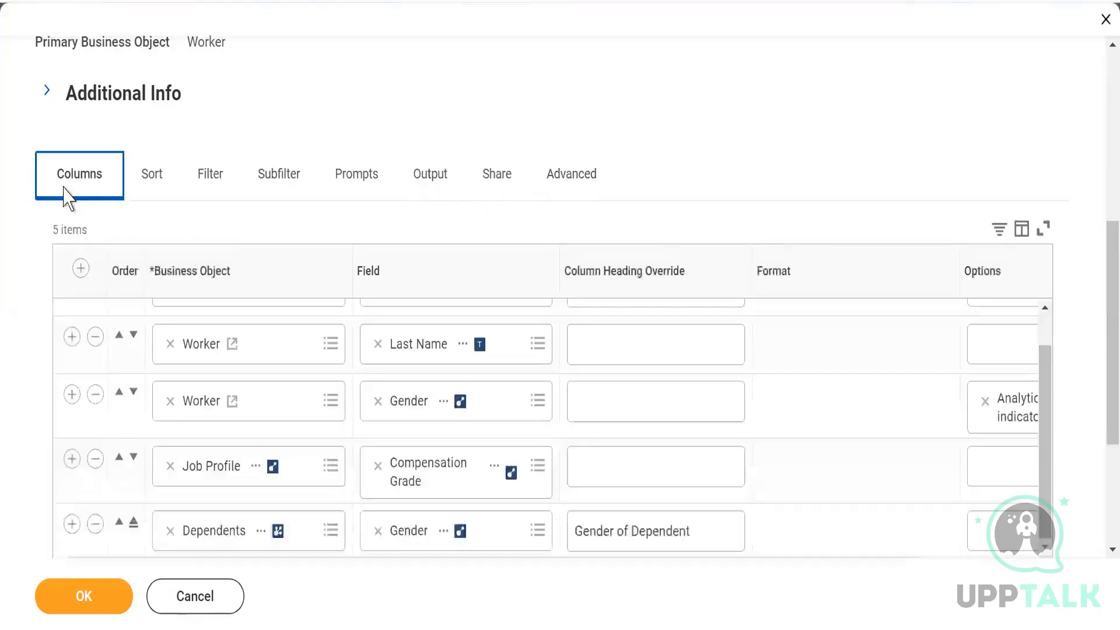
pyautogui.click(430, 188)
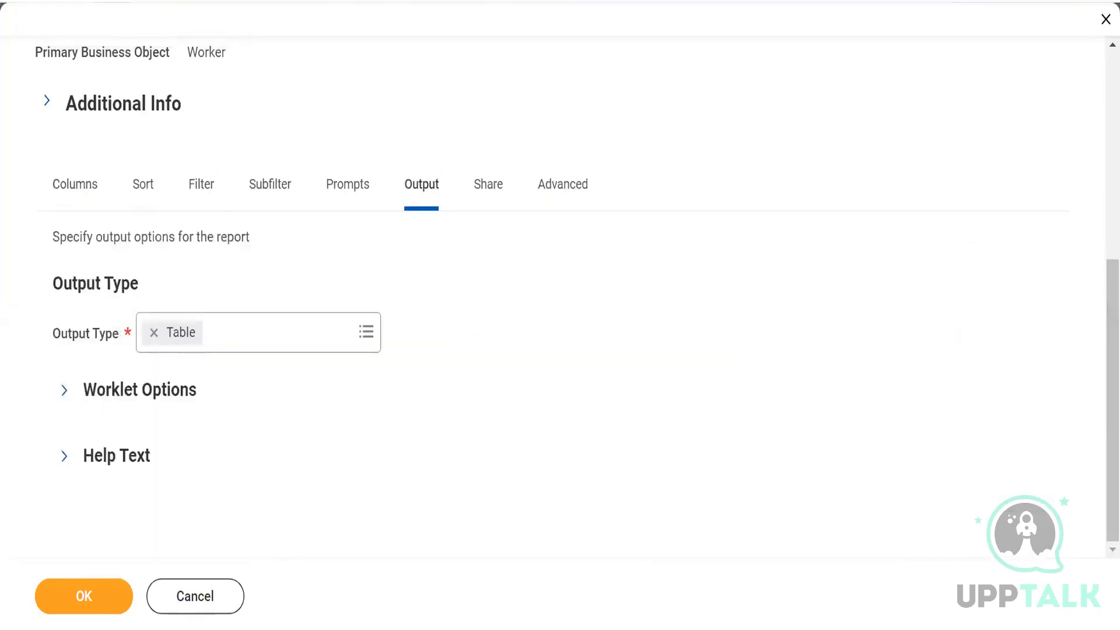
pyautogui.click(66, 594)
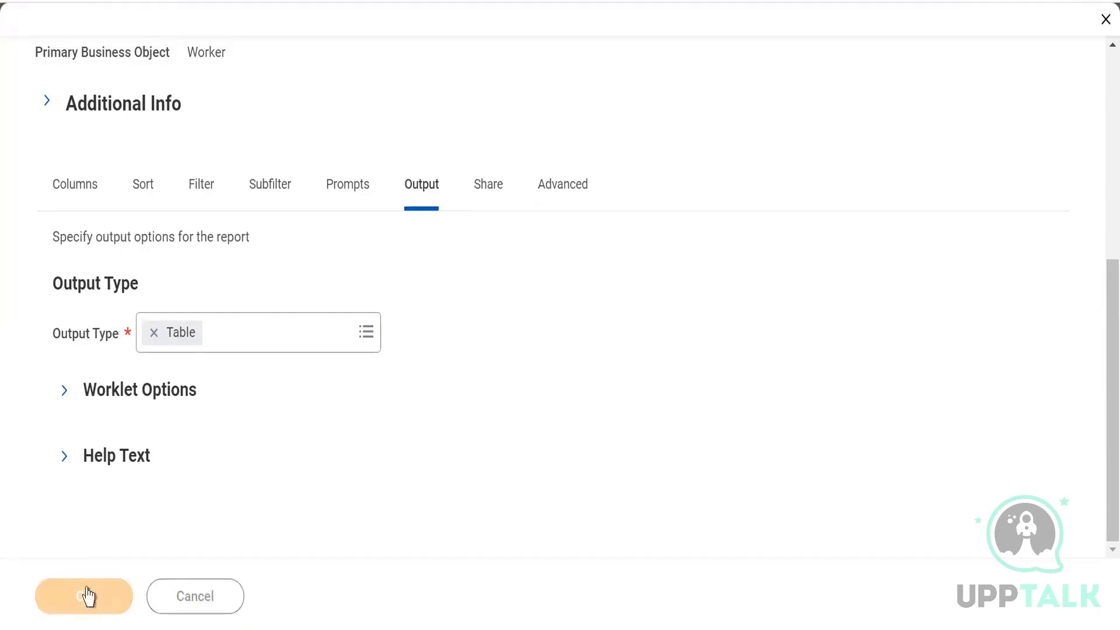
# Run the saved report with the Gender prompt set to Female
pyautogui.click(125, 596)
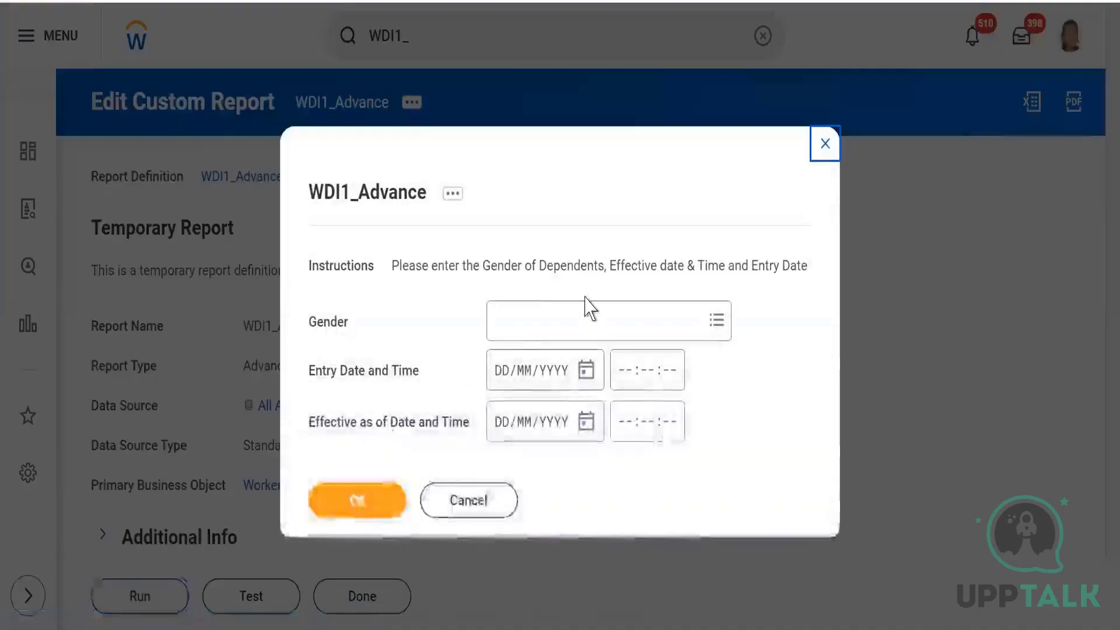
pyautogui.click(515, 324)
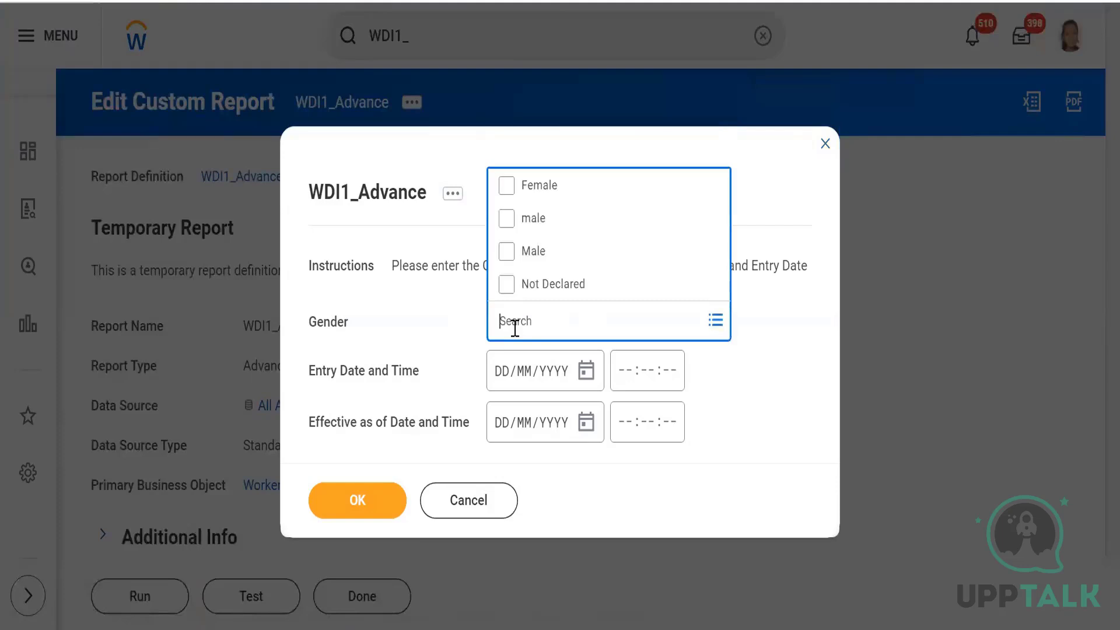
pyautogui.click(507, 185)
pyautogui.click(342, 513)
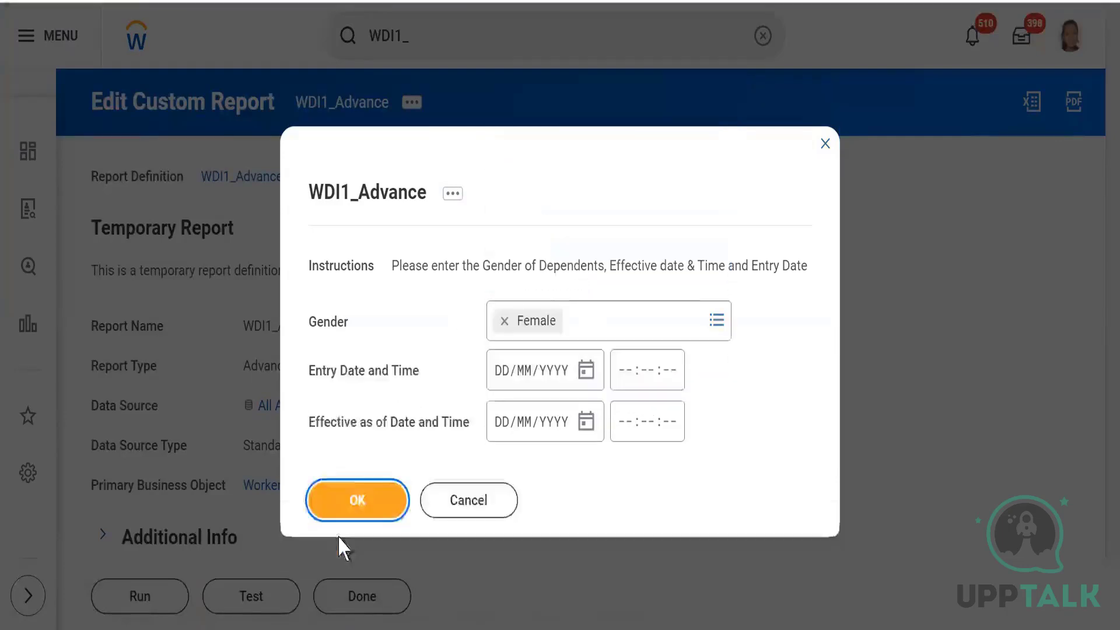
pyautogui.click(343, 497)
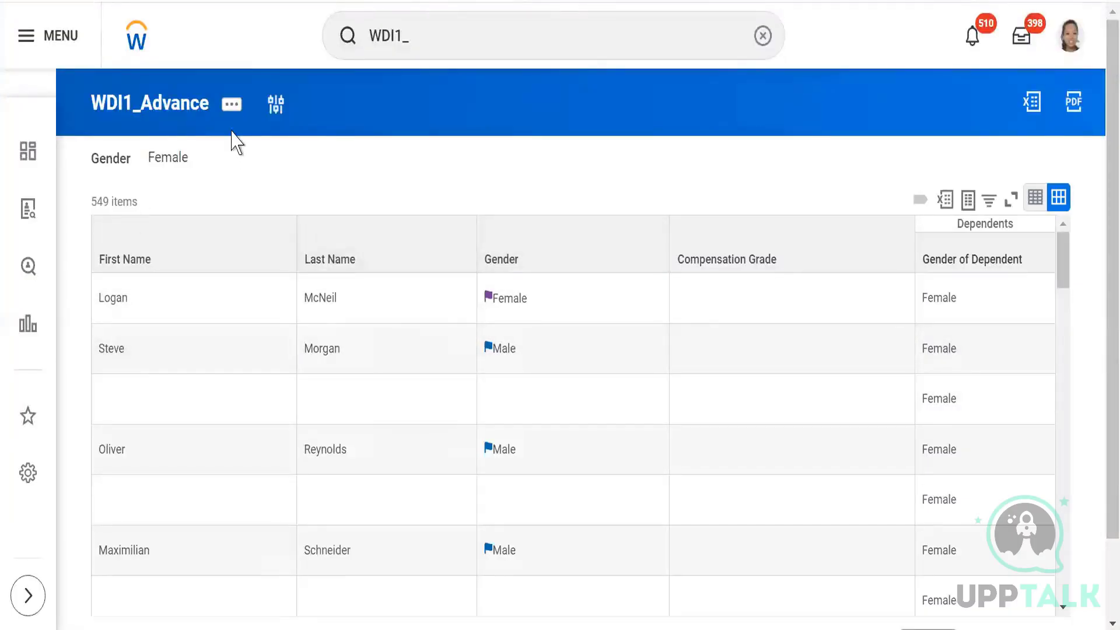
# Reopen the WDI1_Advance custom report for editing and clear its prompt instructions text
pyautogui.click(231, 107)
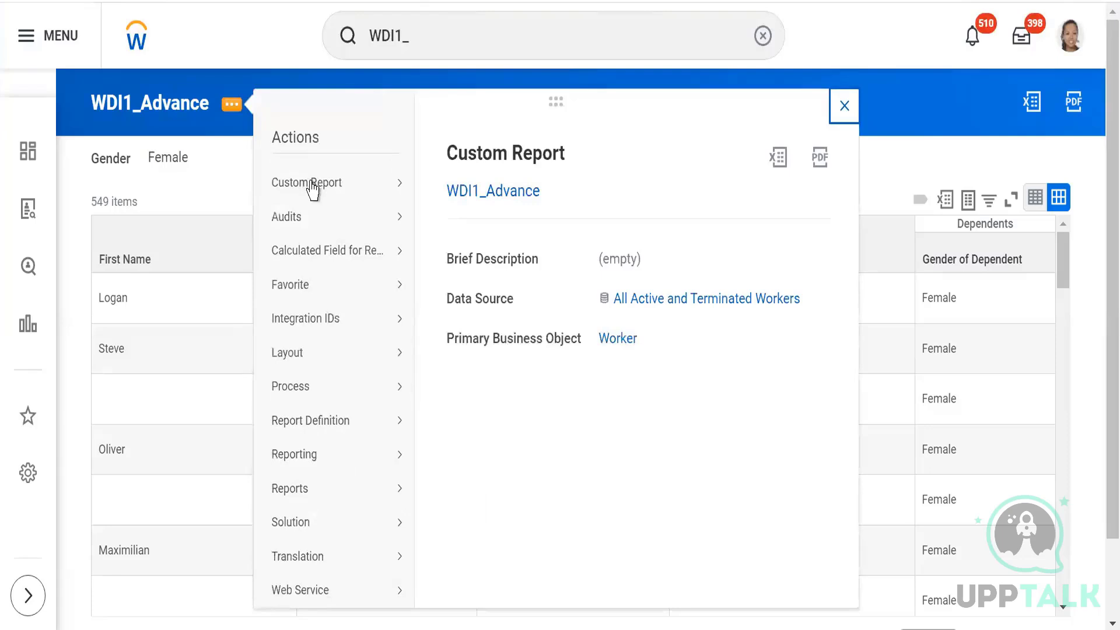
pyautogui.moveTo(309, 185)
pyautogui.click(443, 185)
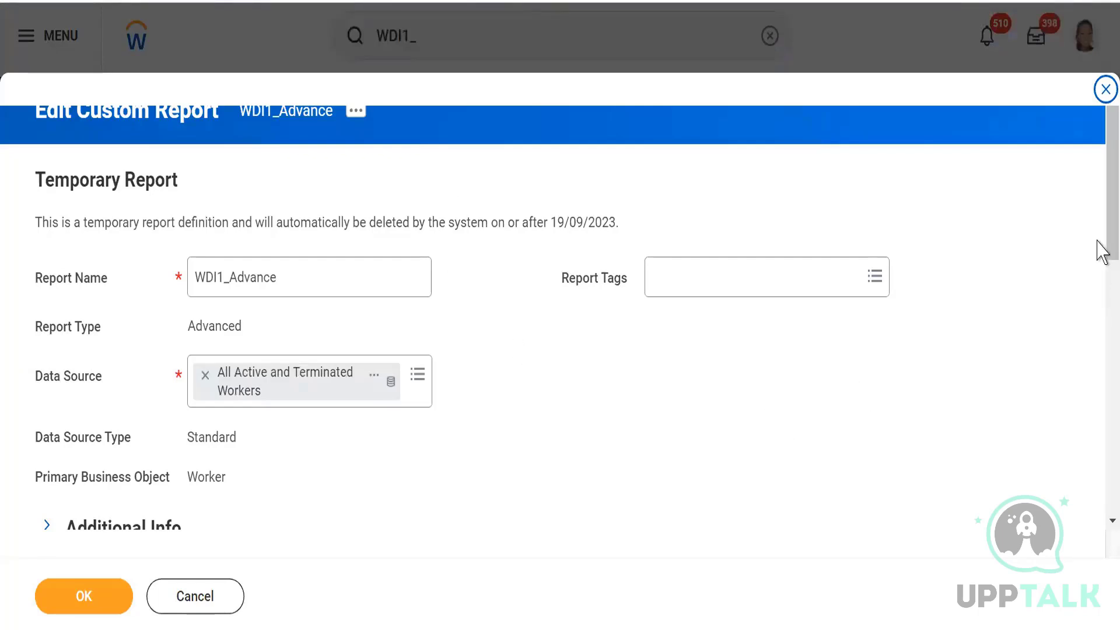
pyautogui.moveTo(1097, 220); pyautogui.dragTo(1098, 357)
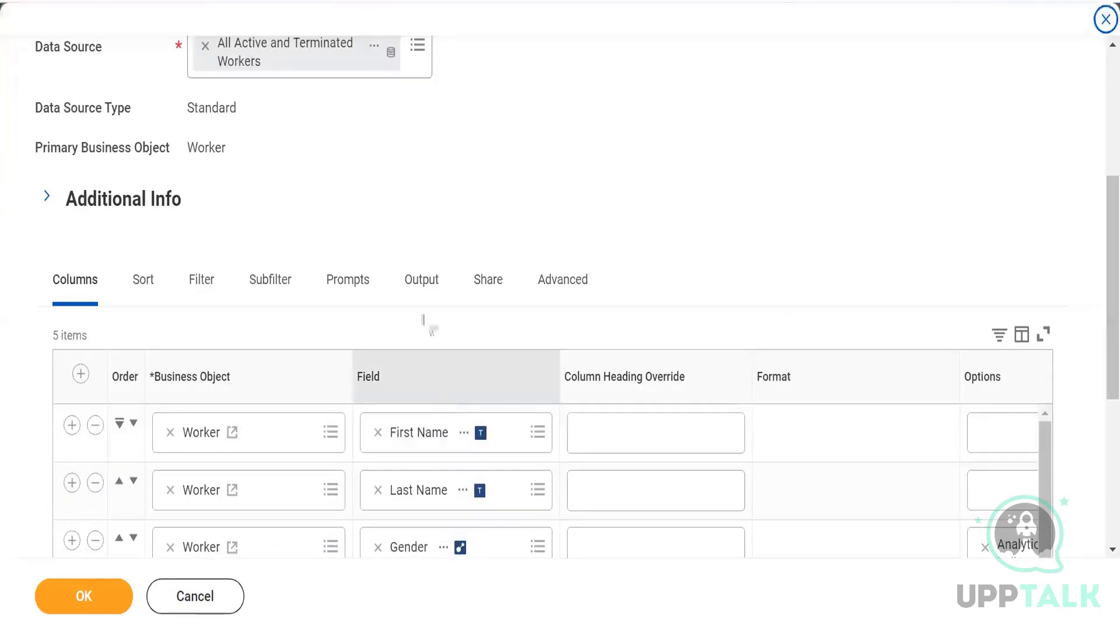
pyautogui.click(266, 282)
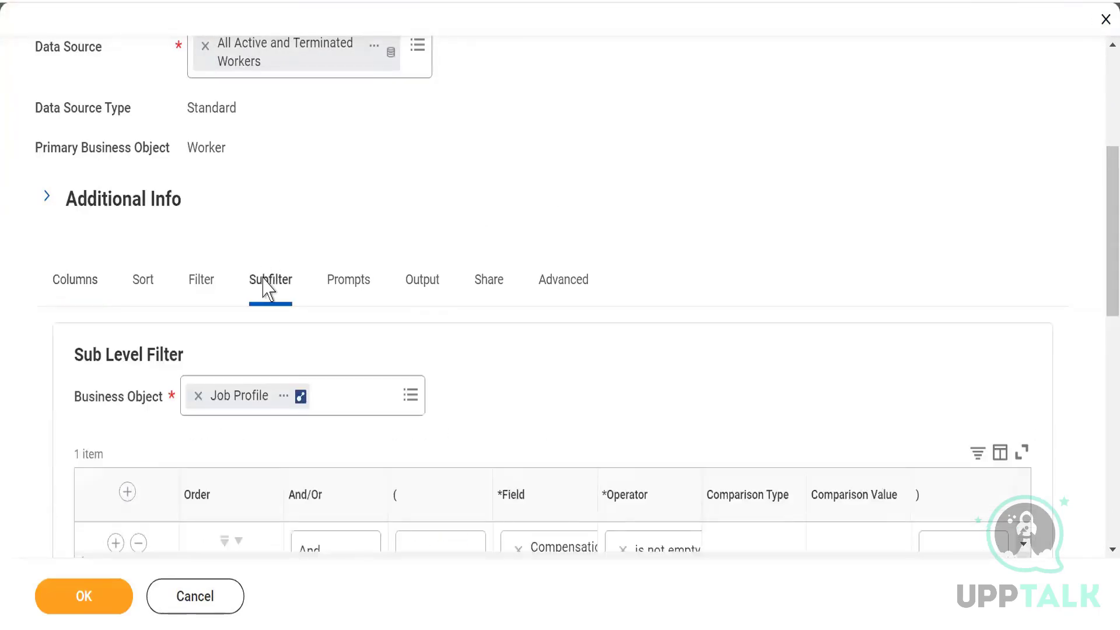
pyautogui.scroll(-5, 1100, 437)
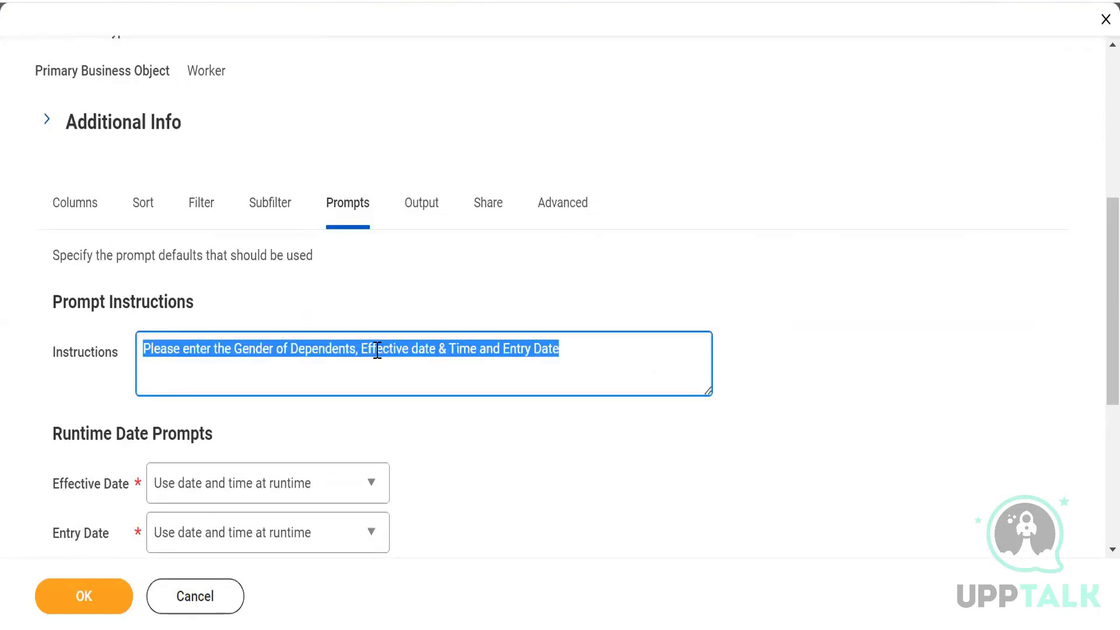
pyautogui.press('BackSpace')
pyautogui.click(611, 474)
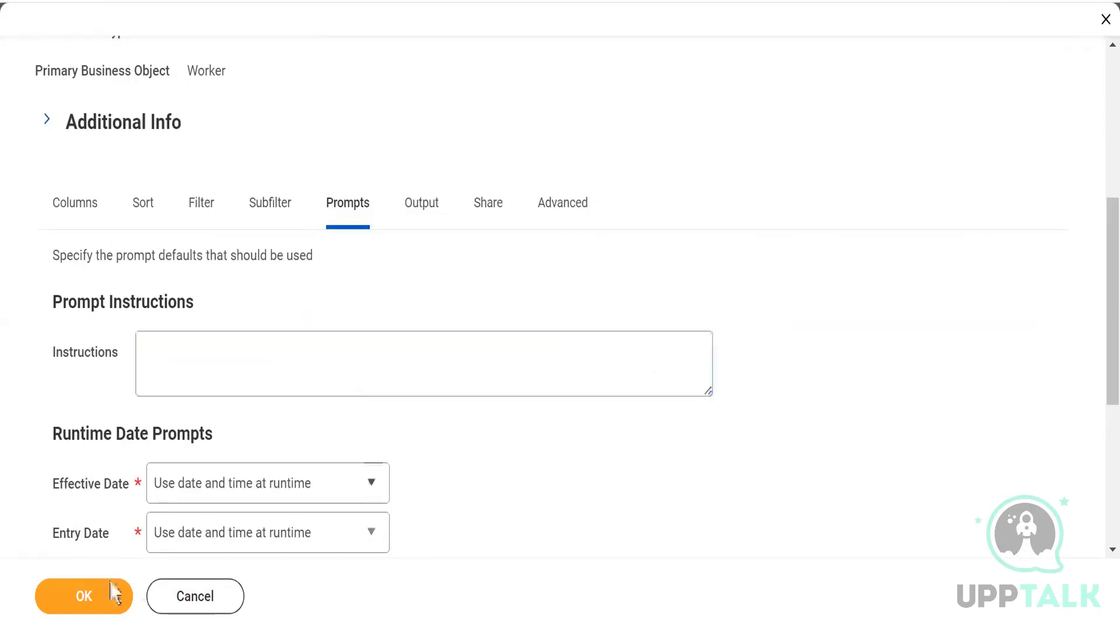
# Set the report's output type to Gauge and expand the gauge options
pyautogui.click(432, 209)
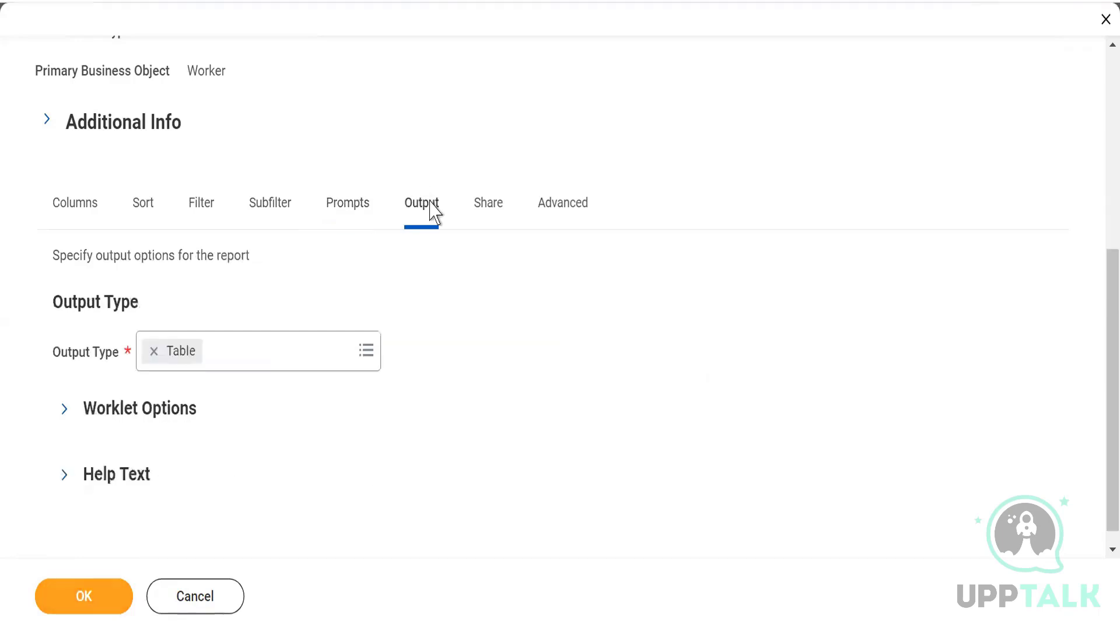
pyautogui.click(220, 362)
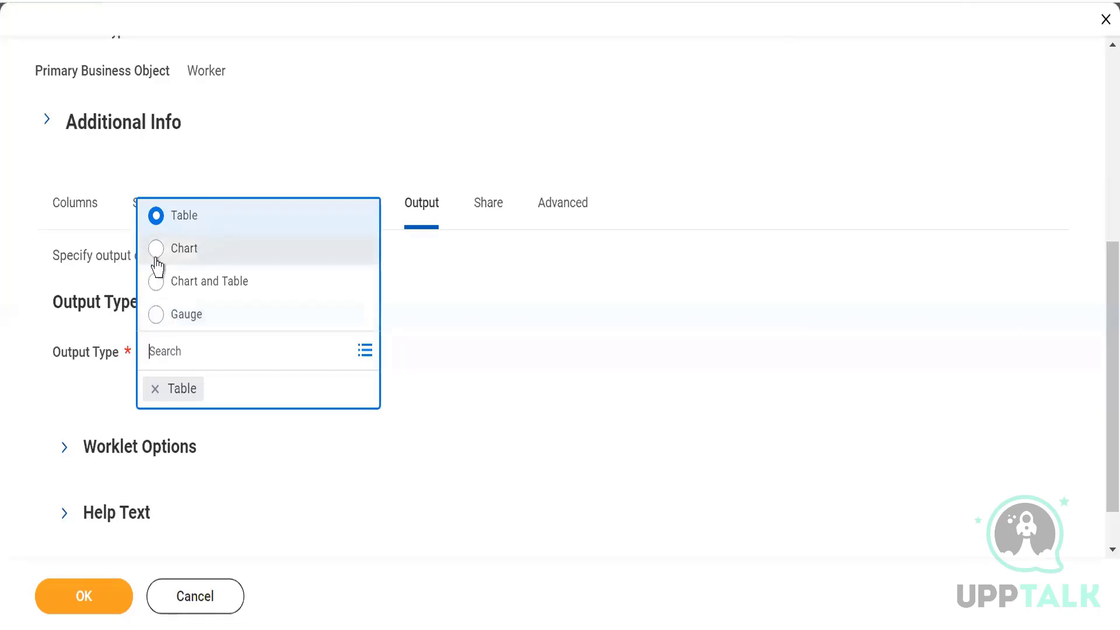
pyautogui.click(155, 324)
pyautogui.click(505, 369)
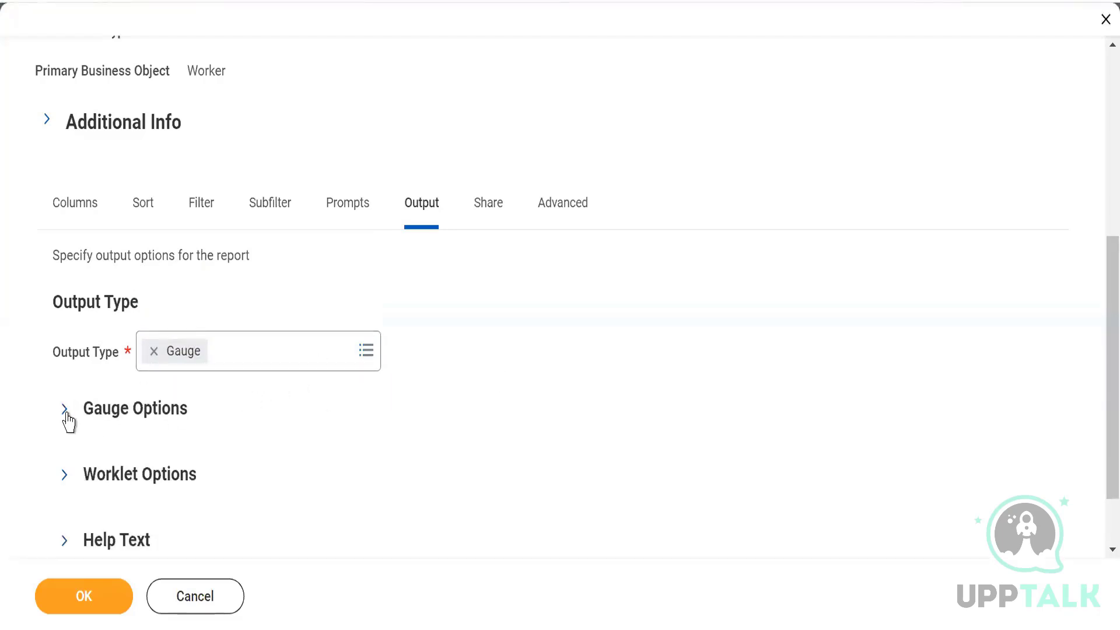
pyautogui.click(64, 410)
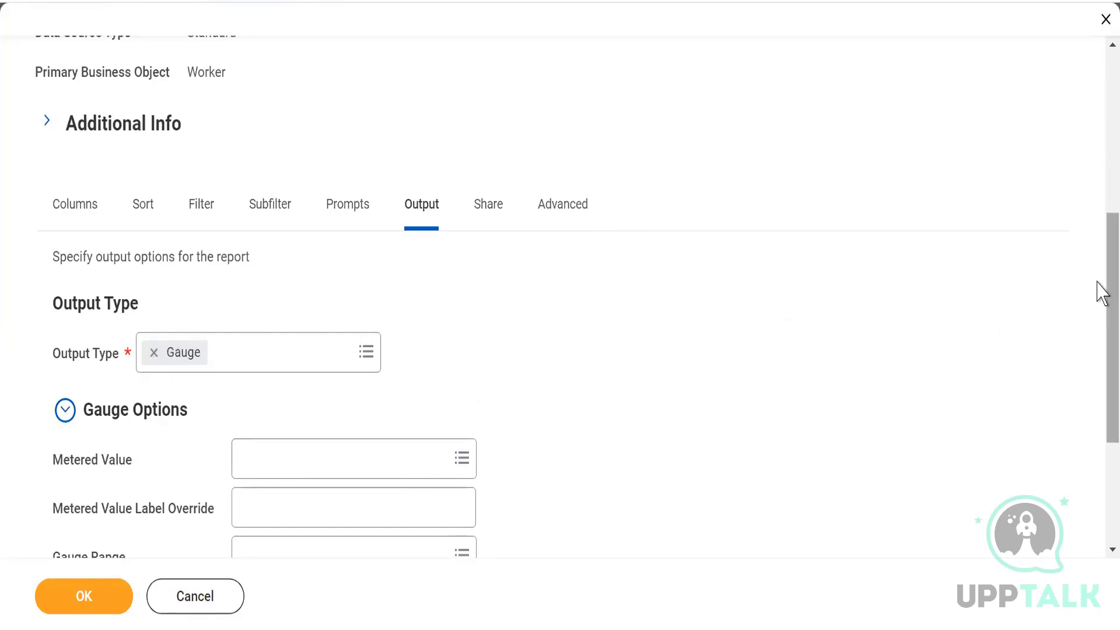
pyautogui.scroll(-4, 1100, 327)
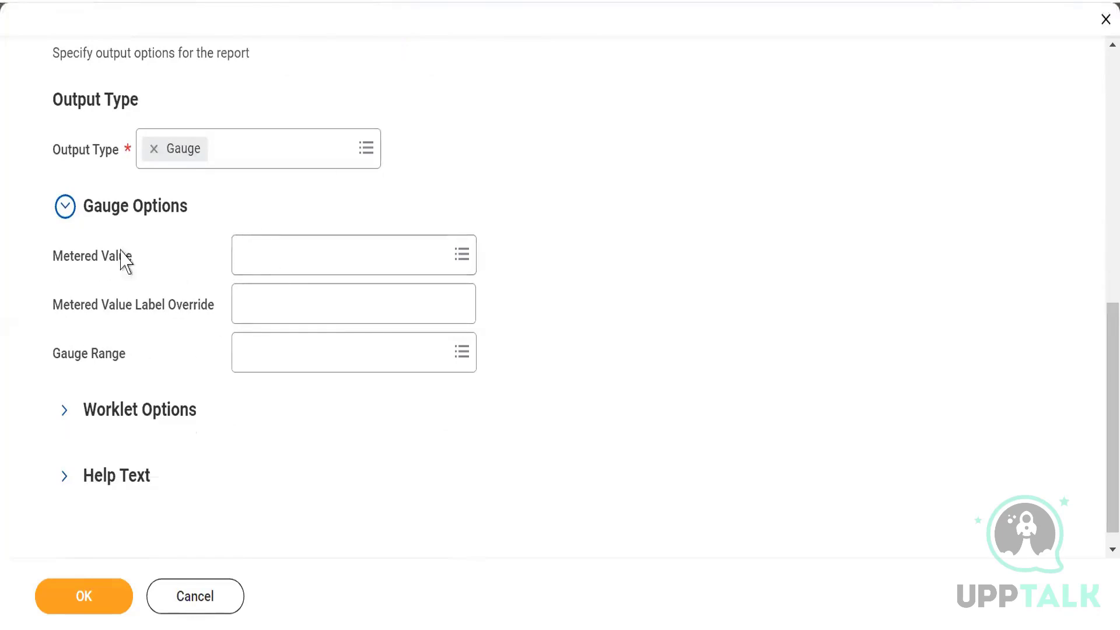
# Try to find age as the gauge's metered value and clear the search text
pyautogui.click(272, 261)
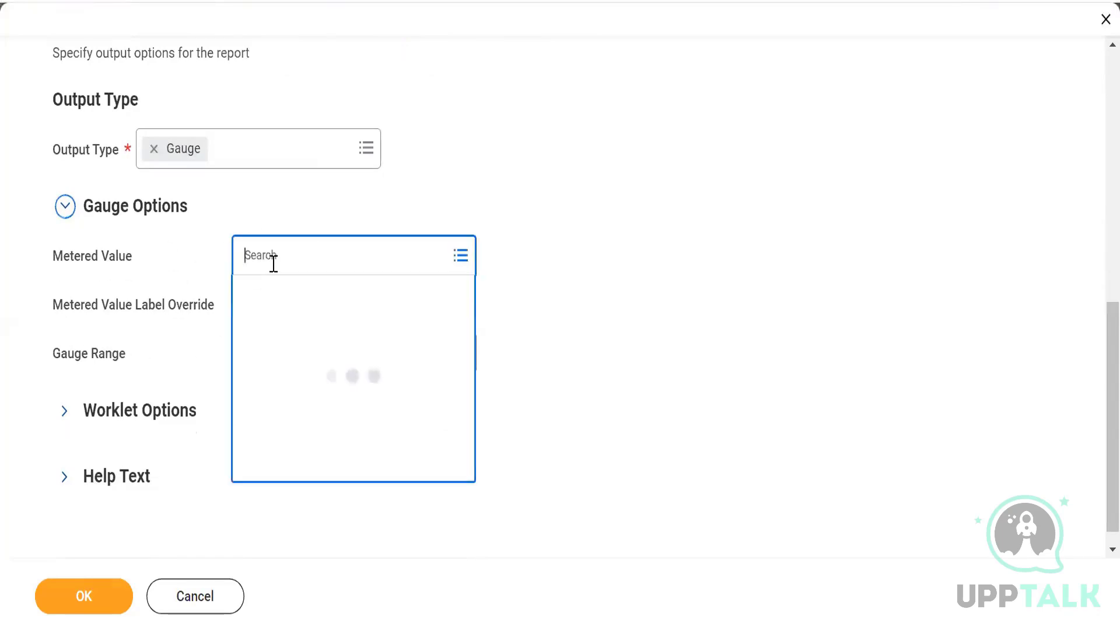
pyautogui.write('age')
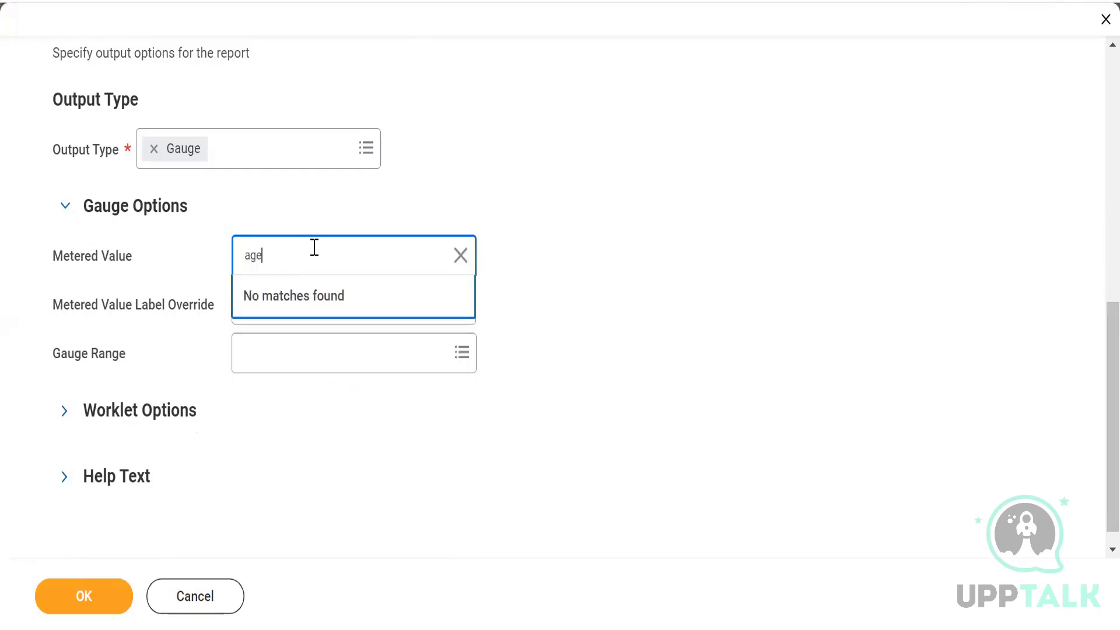
pyautogui.press('BackSpace')
pyautogui.press('BackSpace')
pyautogui.press('BackSpace')
pyautogui.click(474, 178)
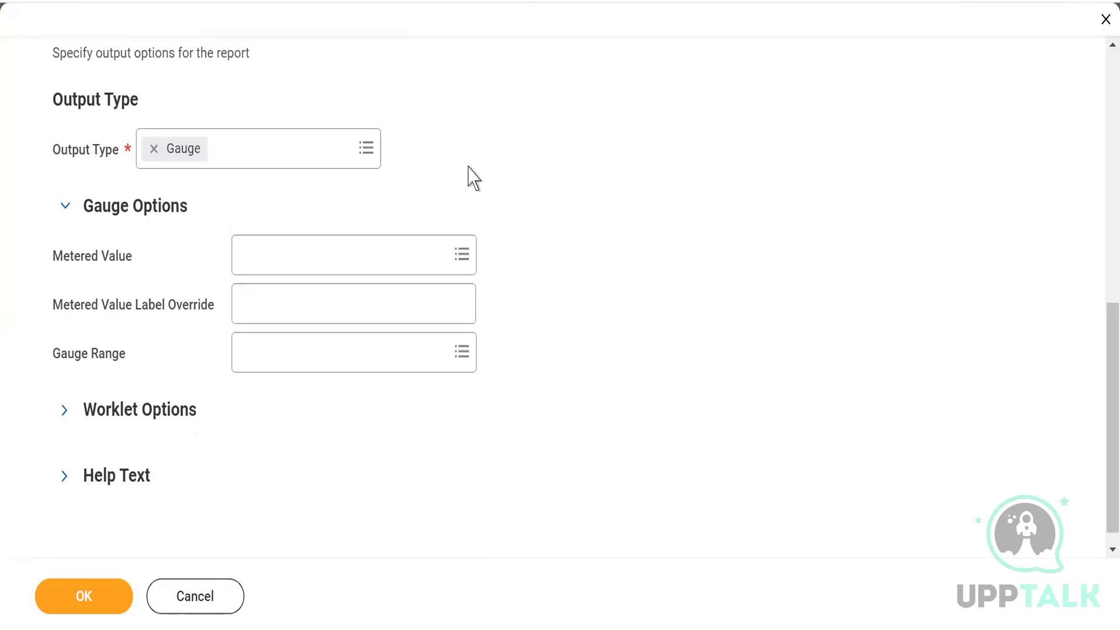
# Set the report's output type to Chart and Table
pyautogui.click(228, 153)
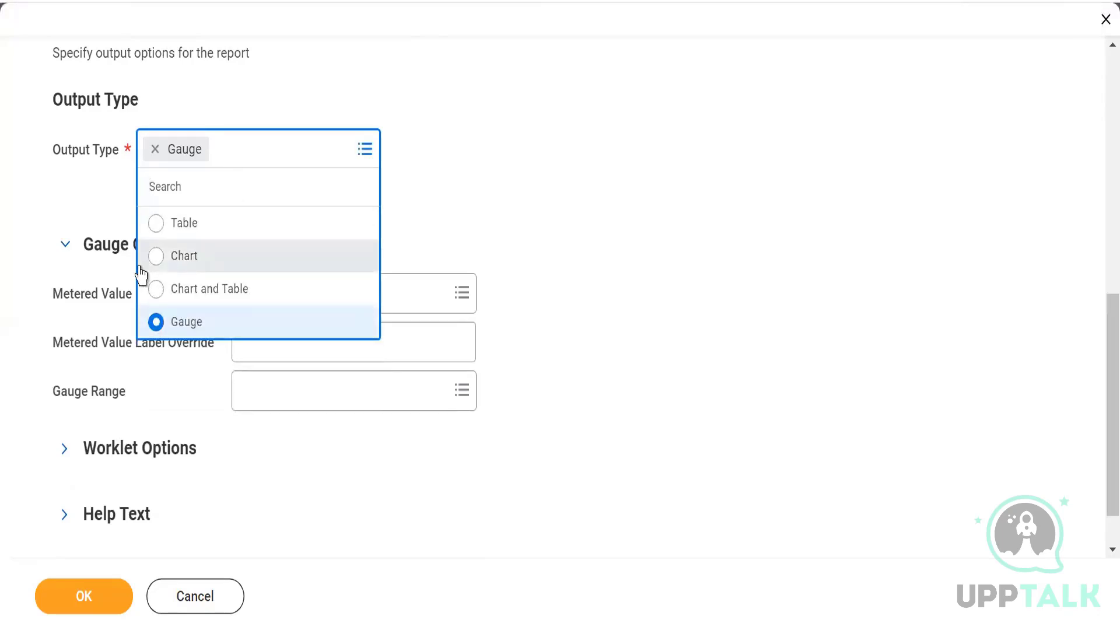
pyautogui.click(164, 227)
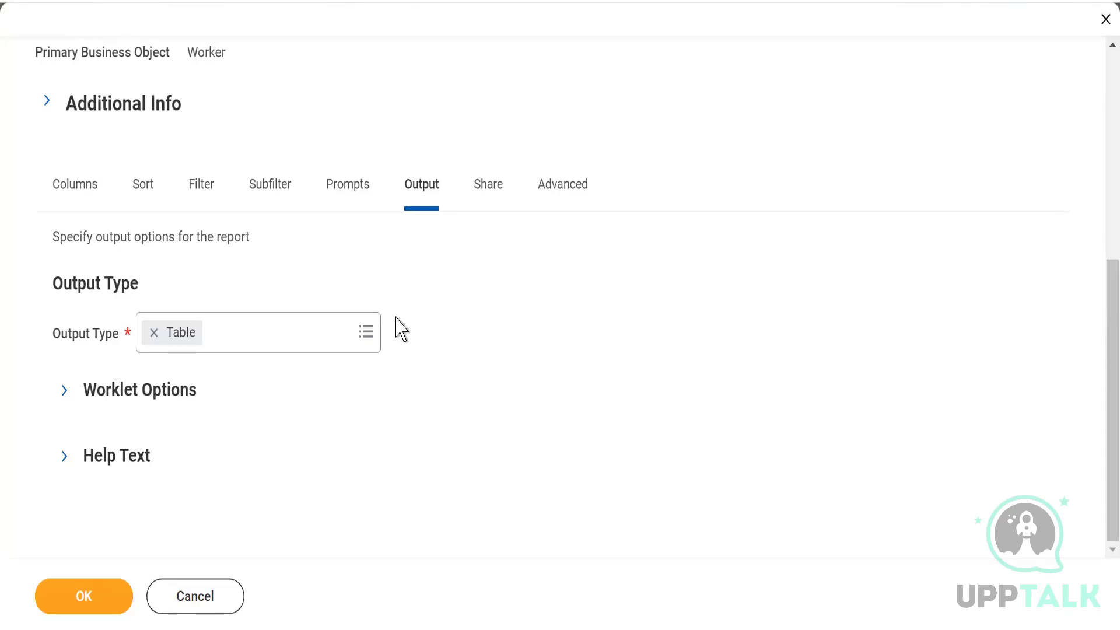
pyautogui.click(288, 330)
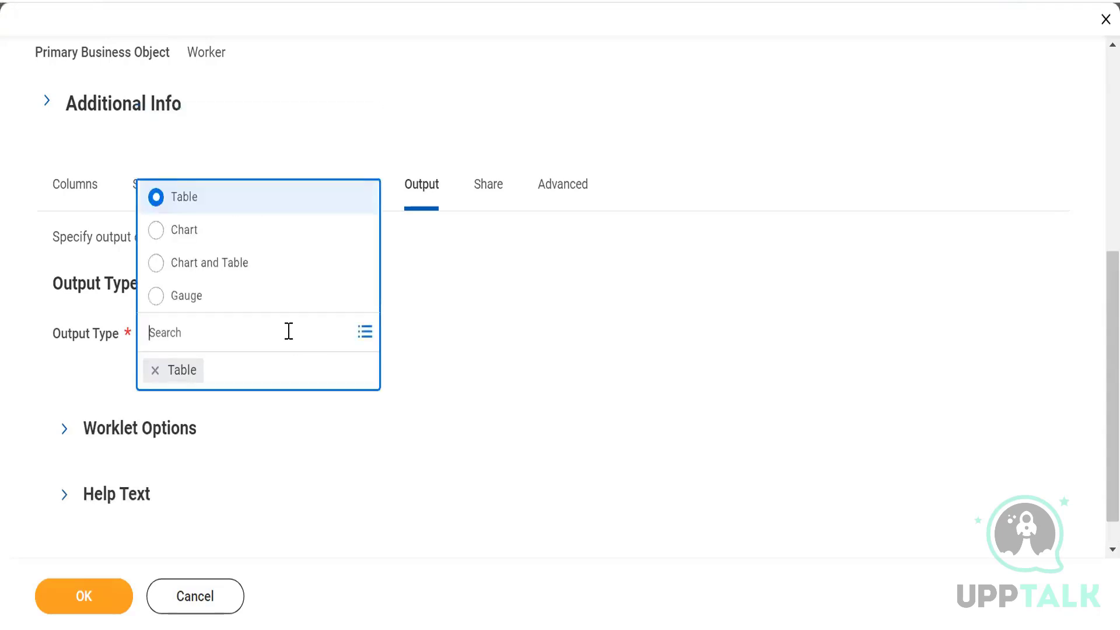
pyautogui.click(155, 261)
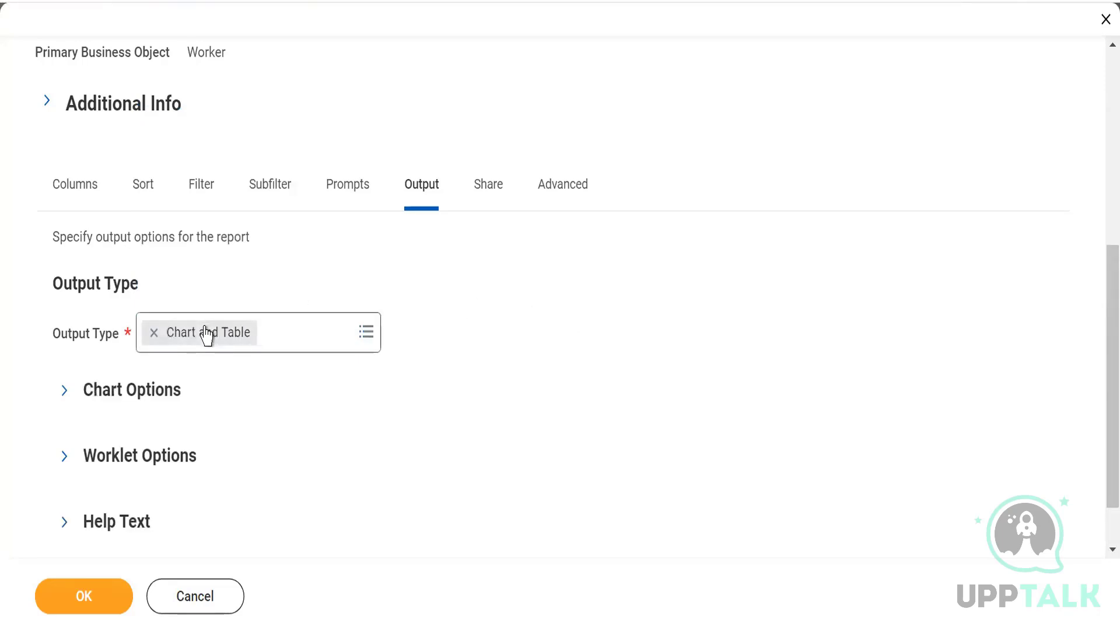
# Expand the chart options and look through the available chart types for the primary axis
pyautogui.click(65, 390)
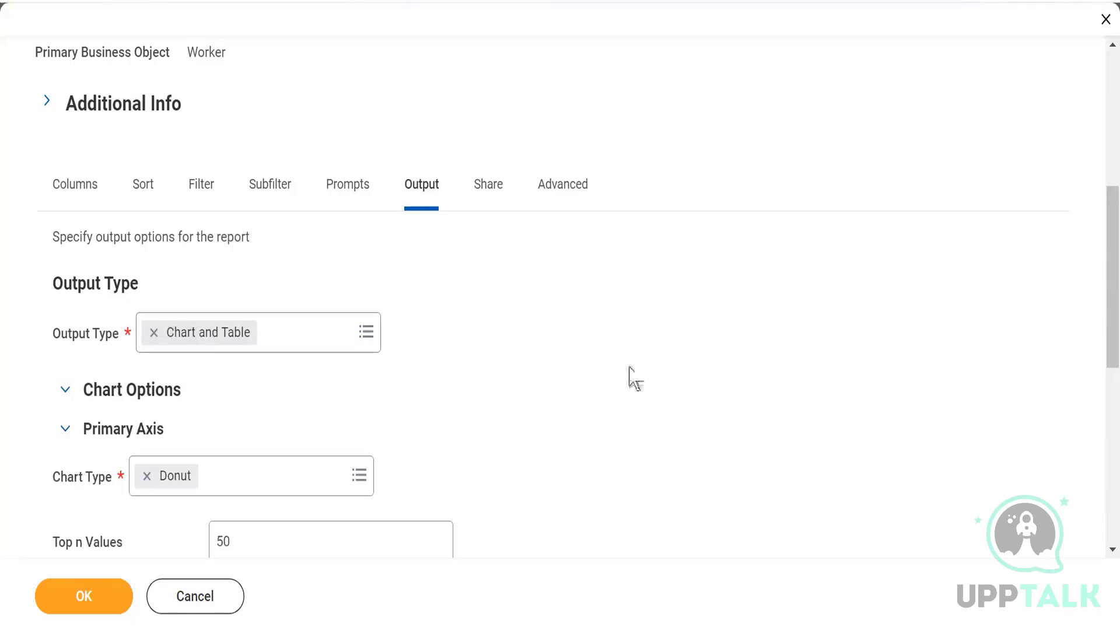
pyautogui.scroll(-4, 1098, 306)
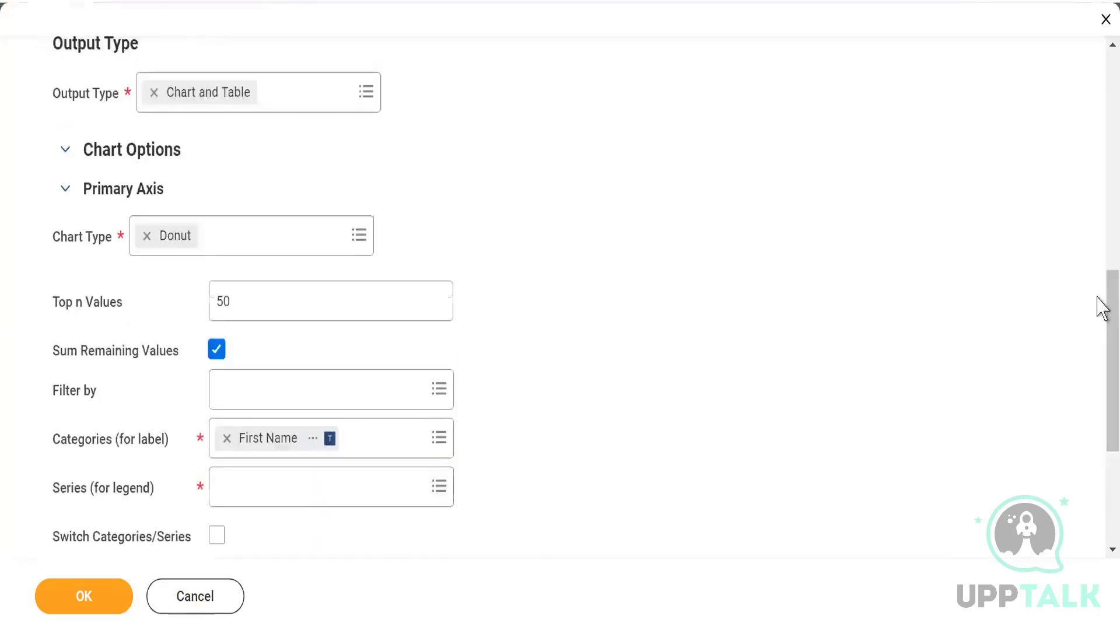
pyautogui.click(280, 251)
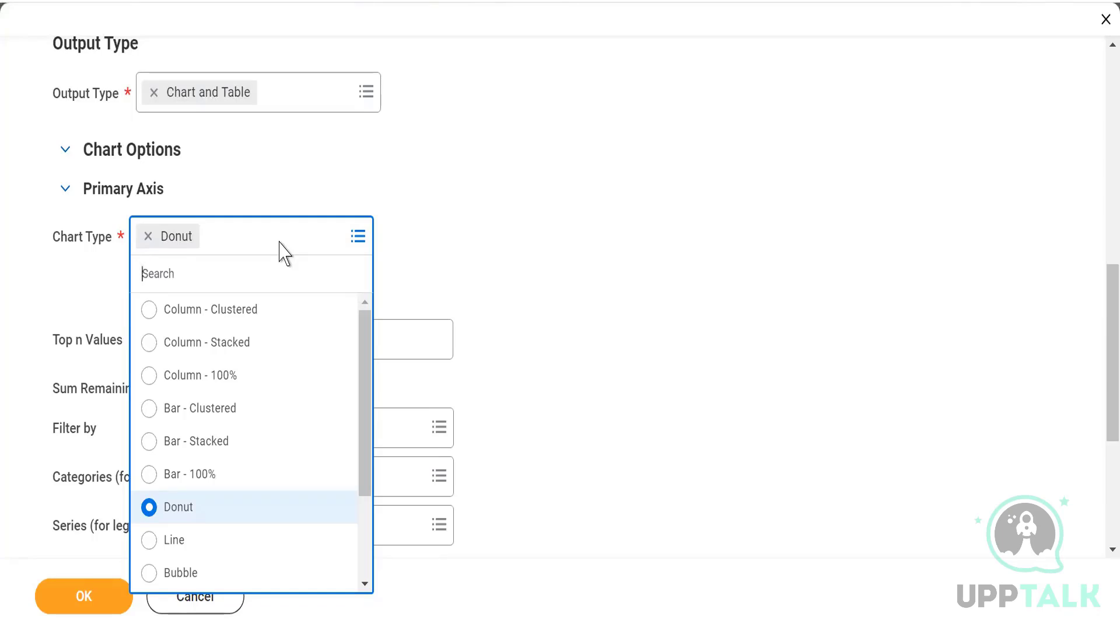
pyautogui.click(506, 154)
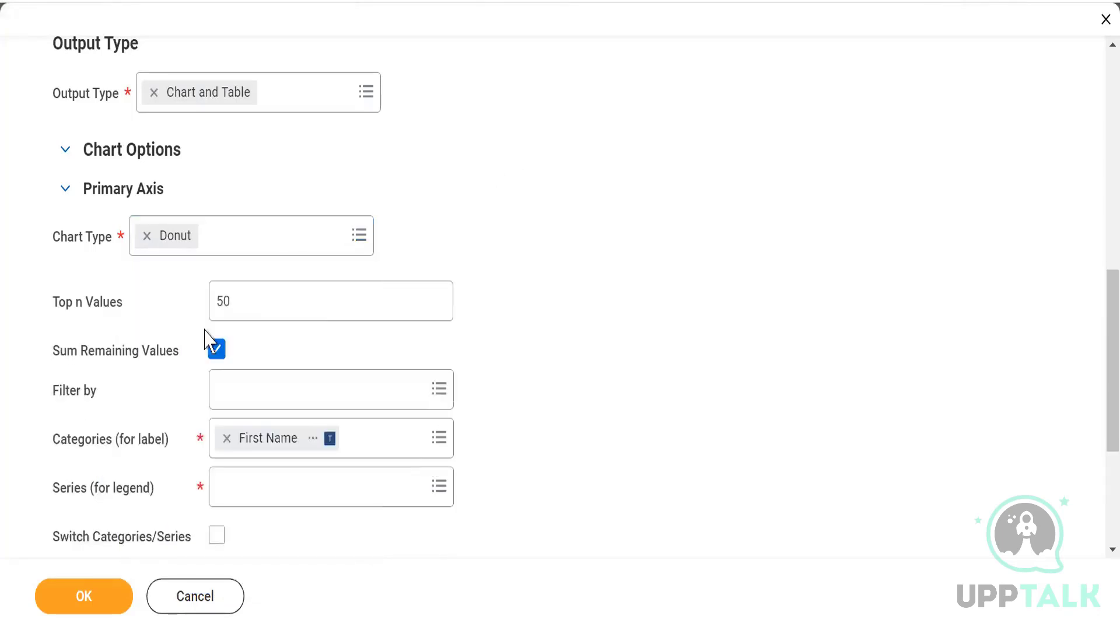
# Try to save the report with the donut chart and find a value for the required legend series
pyautogui.click(84, 598)
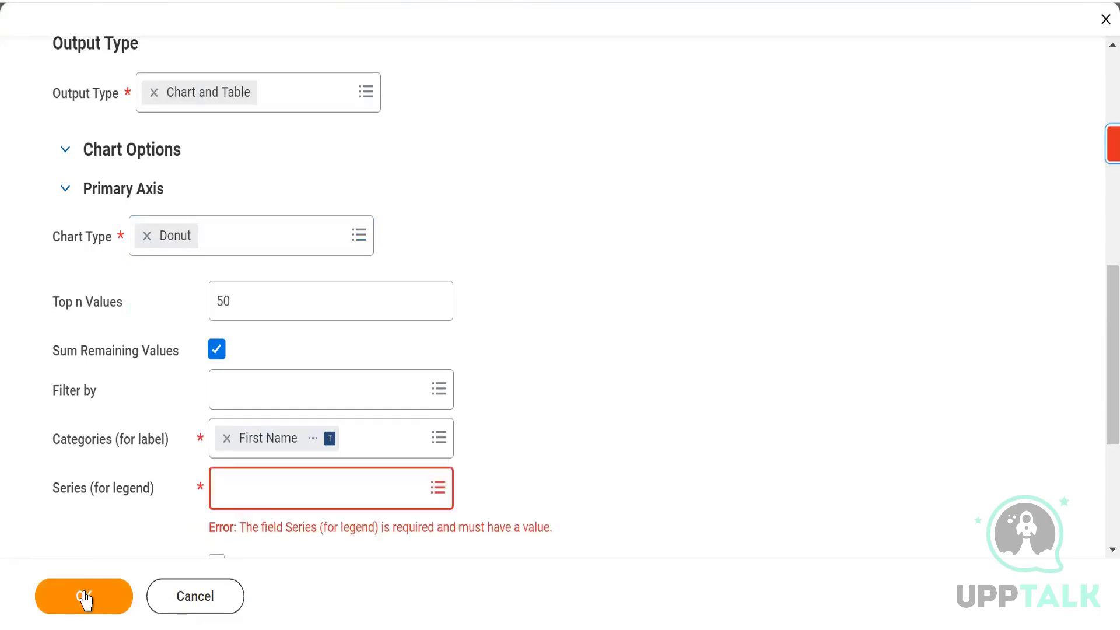
pyautogui.click(245, 496)
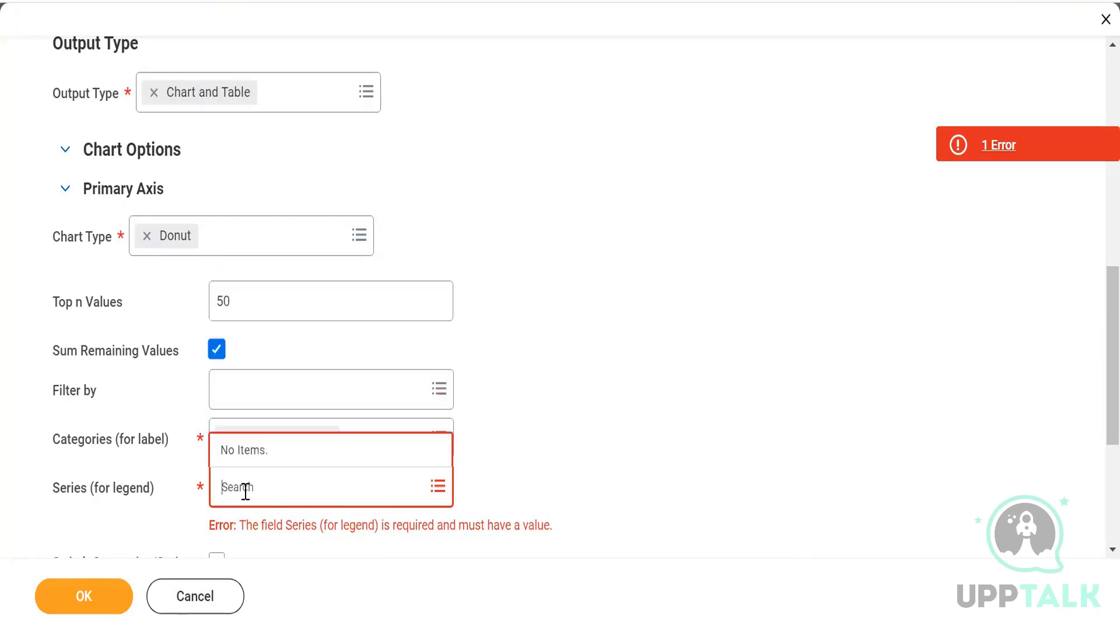
pyautogui.click(635, 412)
# Set the report's output type to Table and open its sharing options
pyautogui.click(284, 98)
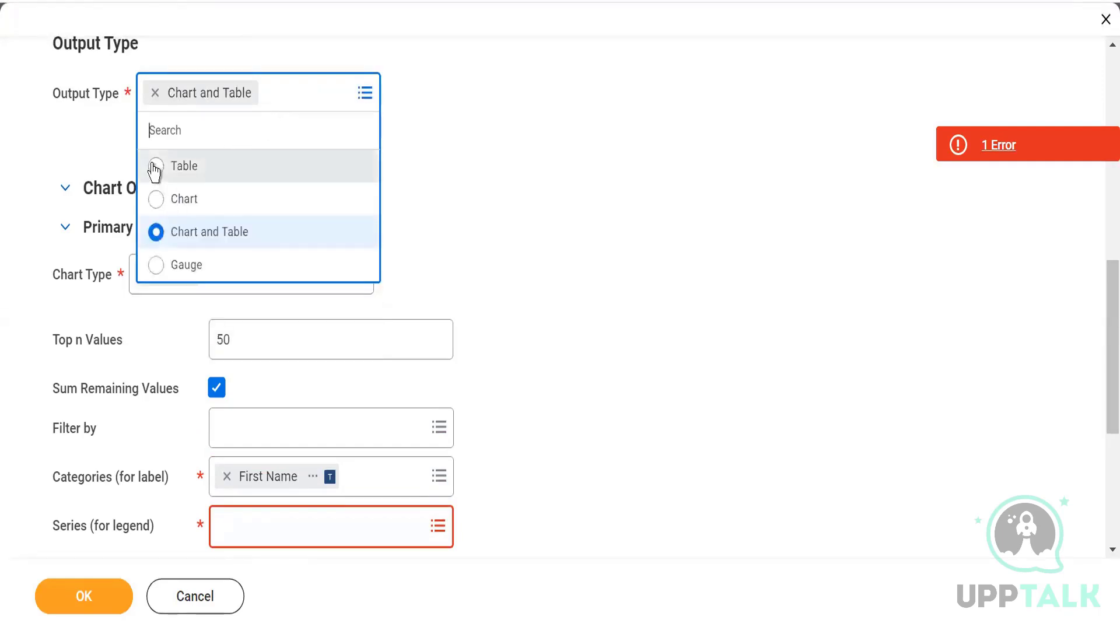
pyautogui.click(155, 167)
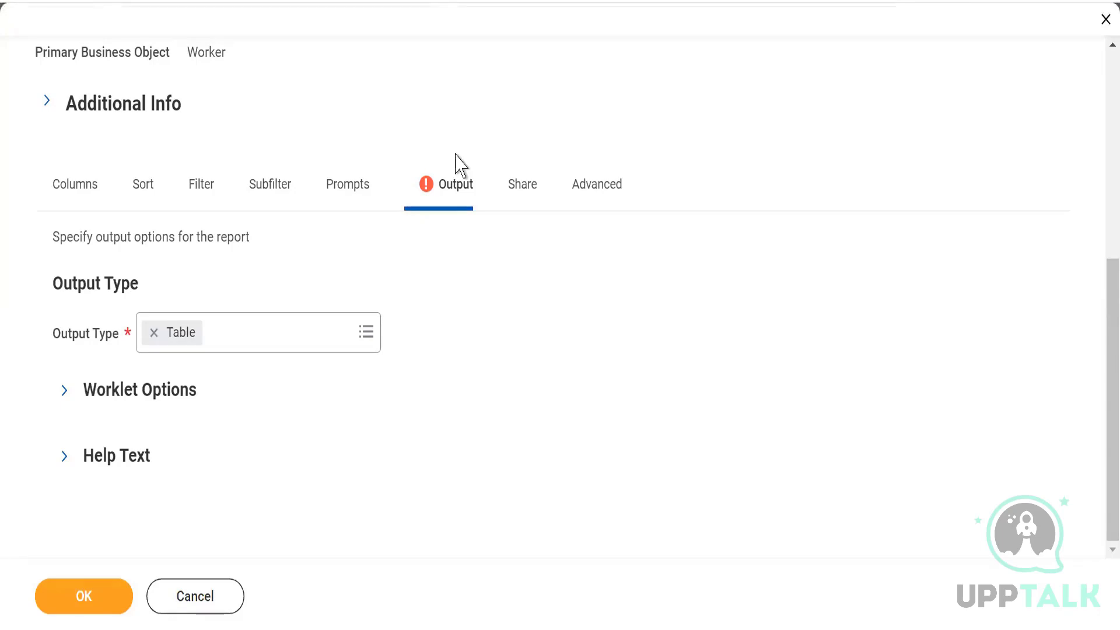
pyautogui.click(528, 204)
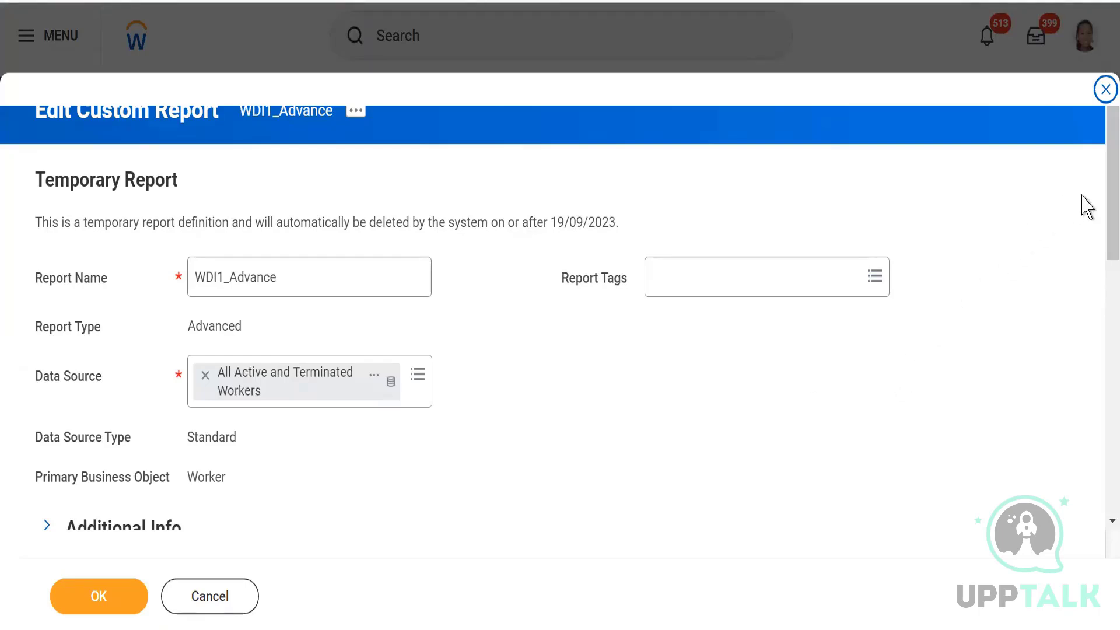
# Set the WDI1_Advance report definition to be shared with specific authorized groups and users
pyautogui.moveTo(1102, 207); pyautogui.dragTo(1102, 366)
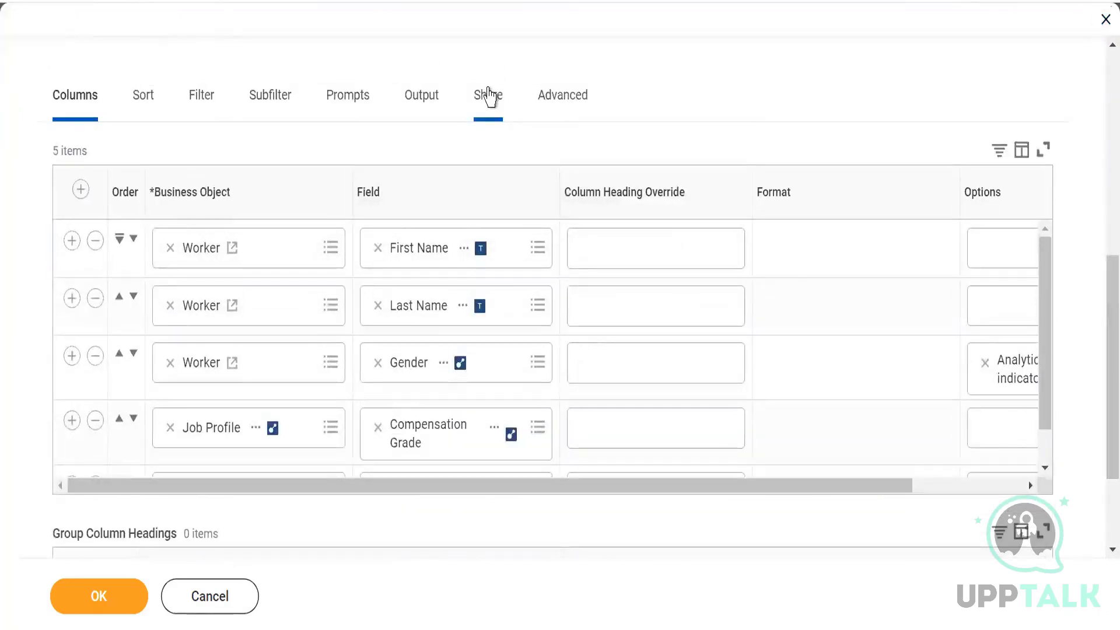
pyautogui.click(488, 95)
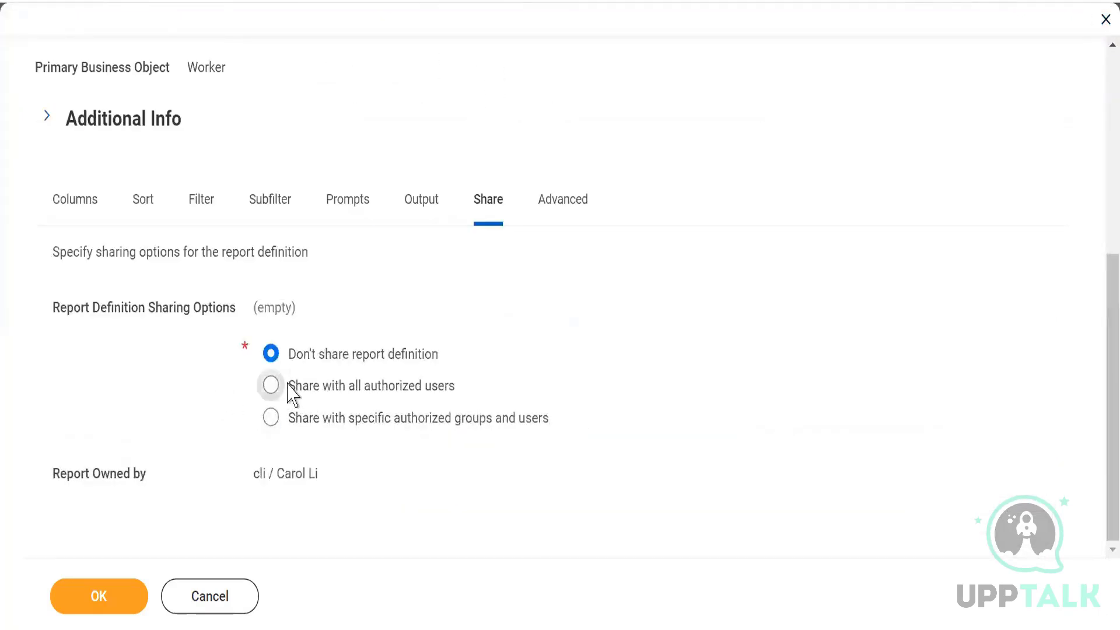
pyautogui.moveTo(287, 386); pyautogui.dragTo(458, 398)
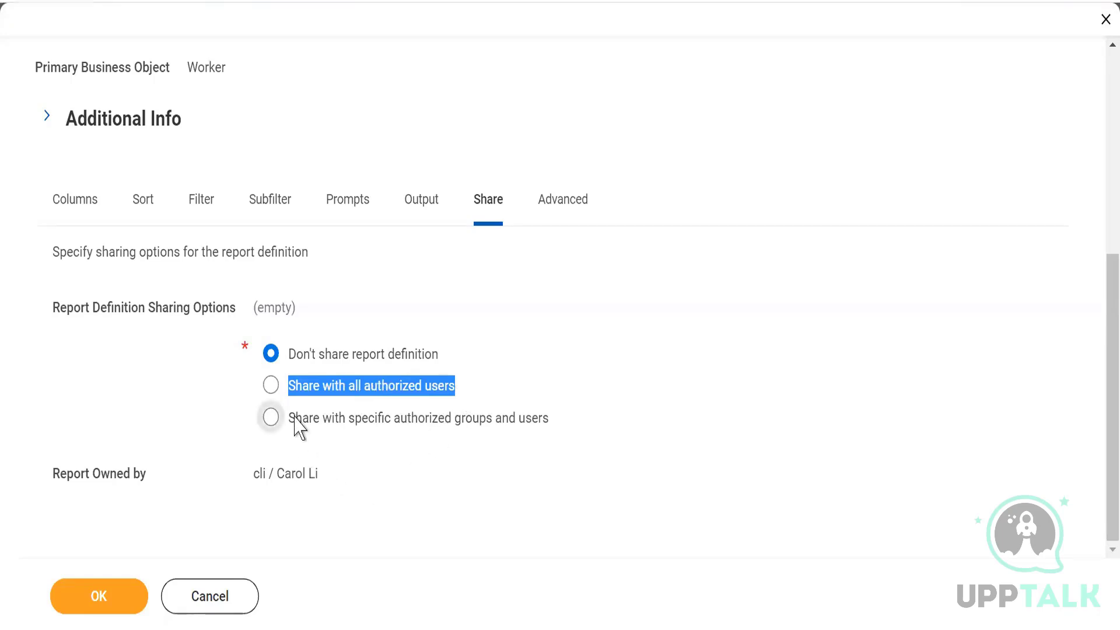
pyautogui.click(271, 419)
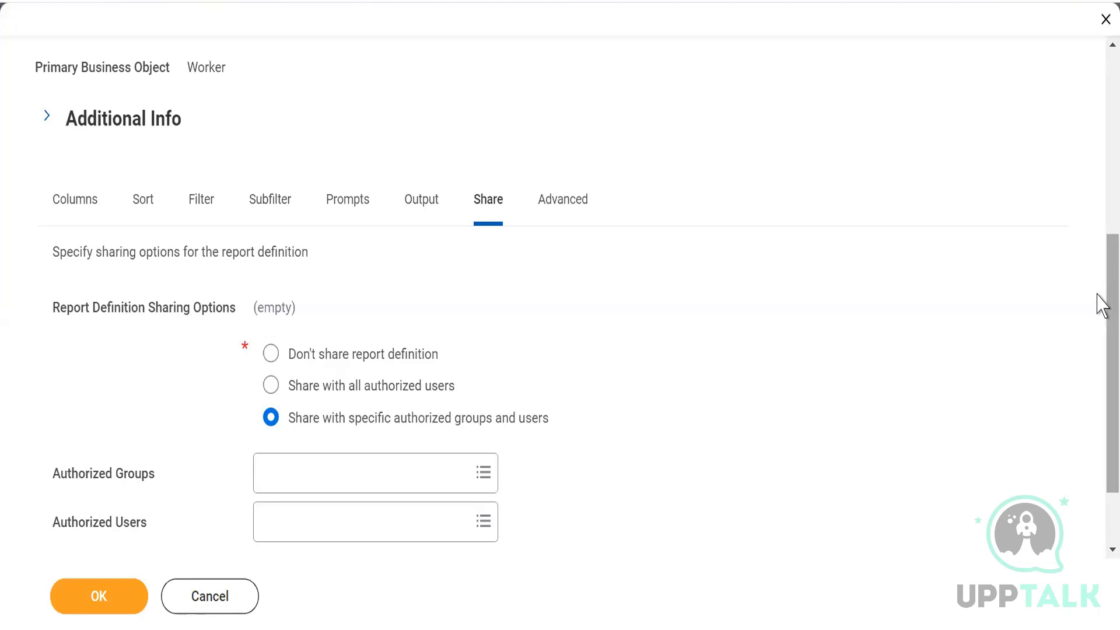
pyautogui.scroll(-3, 1097, 362)
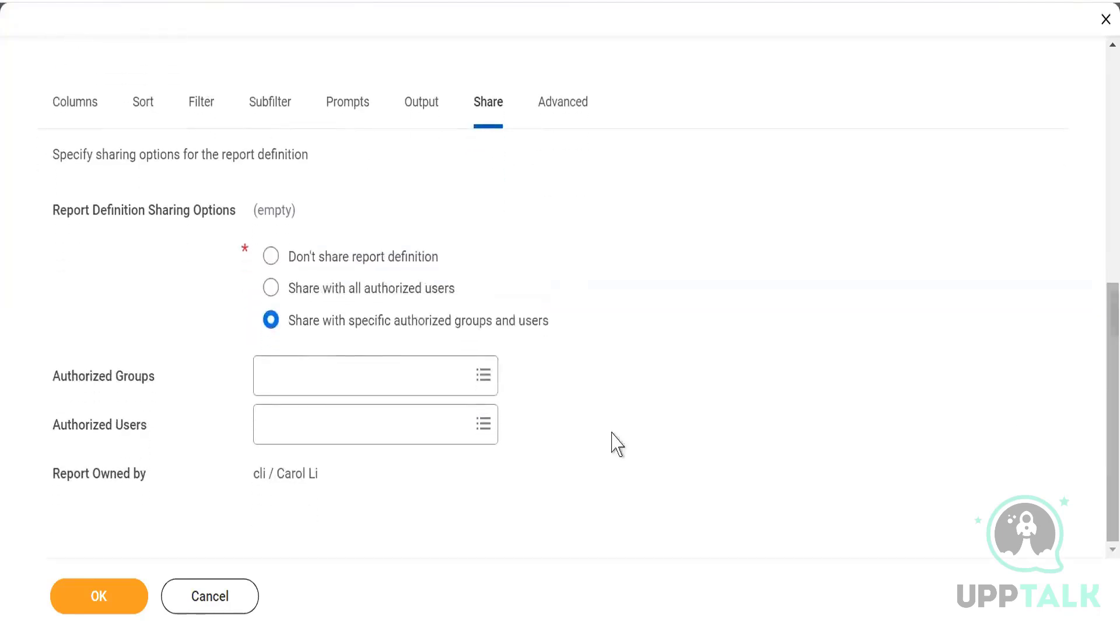
# Browse the full list of security groups available as authorized groups, then close it without selecting any
pyautogui.click(273, 388)
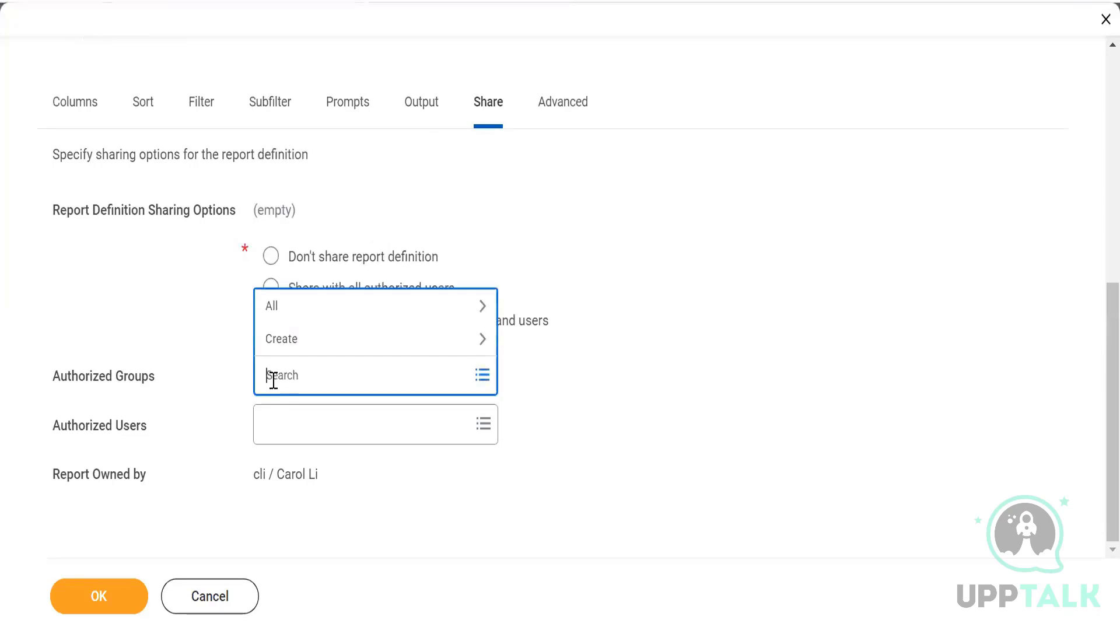
pyautogui.click(295, 315)
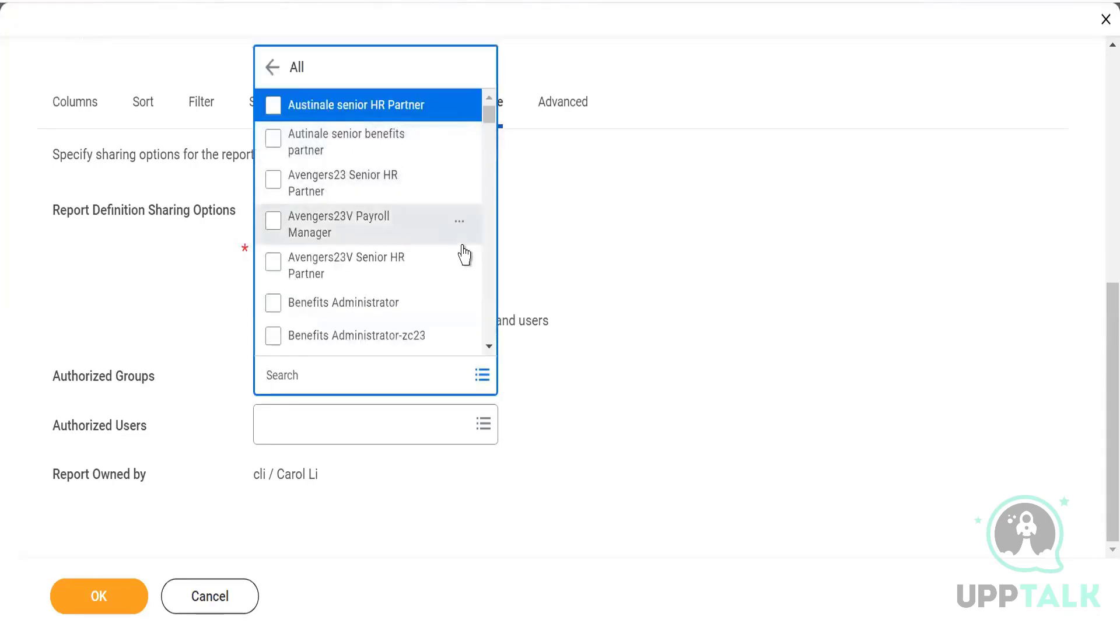
pyautogui.scroll(-4, 489, 236)
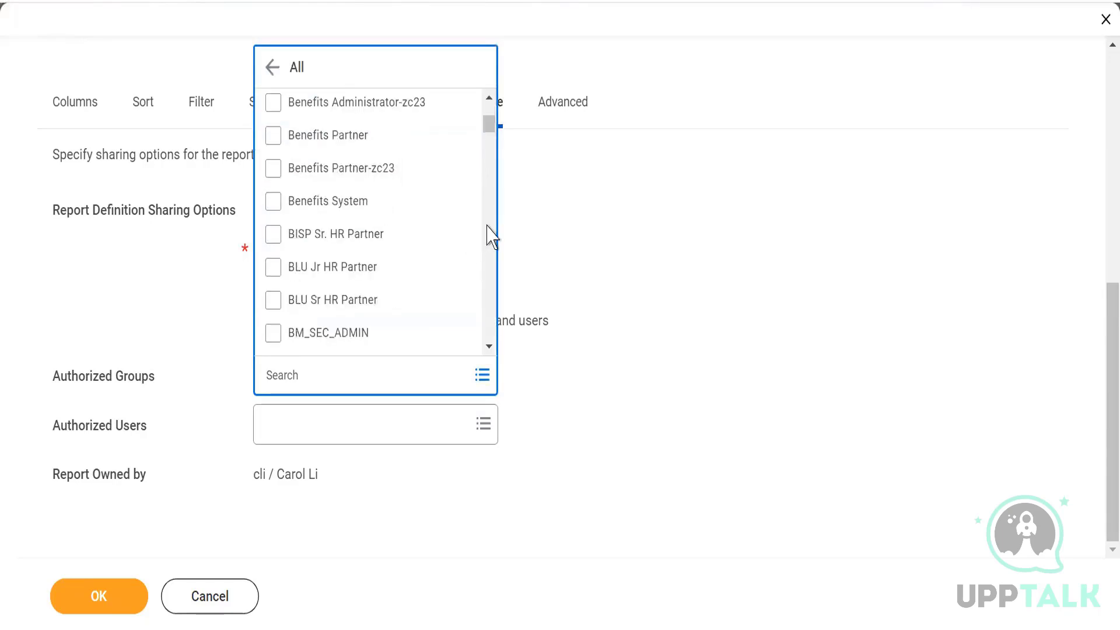
pyautogui.scroll(-10, 489, 236)
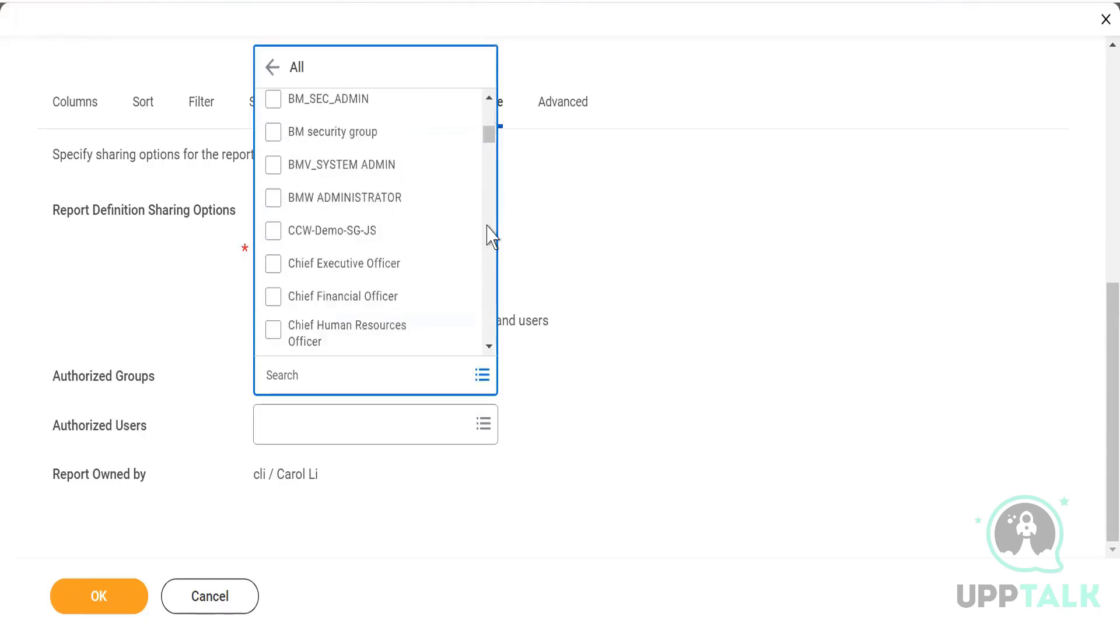
pyautogui.click(807, 218)
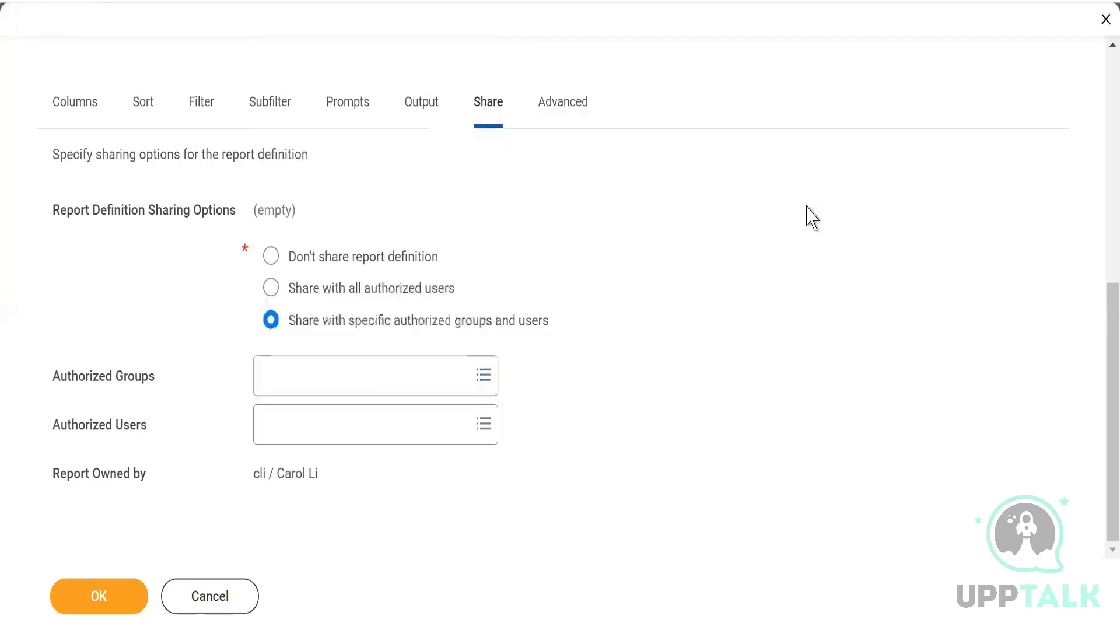
# Find the colleague's user account by first name, add it as an authorized user and save the report
pyautogui.click(283, 426)
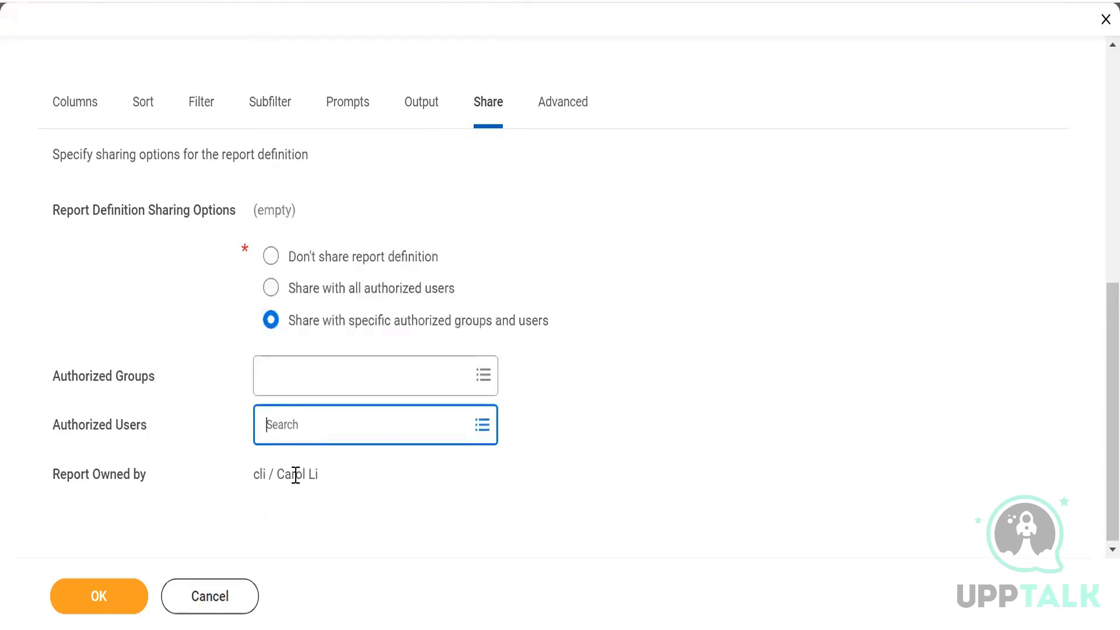
pyautogui.write('logan')
pyautogui.press('Return')
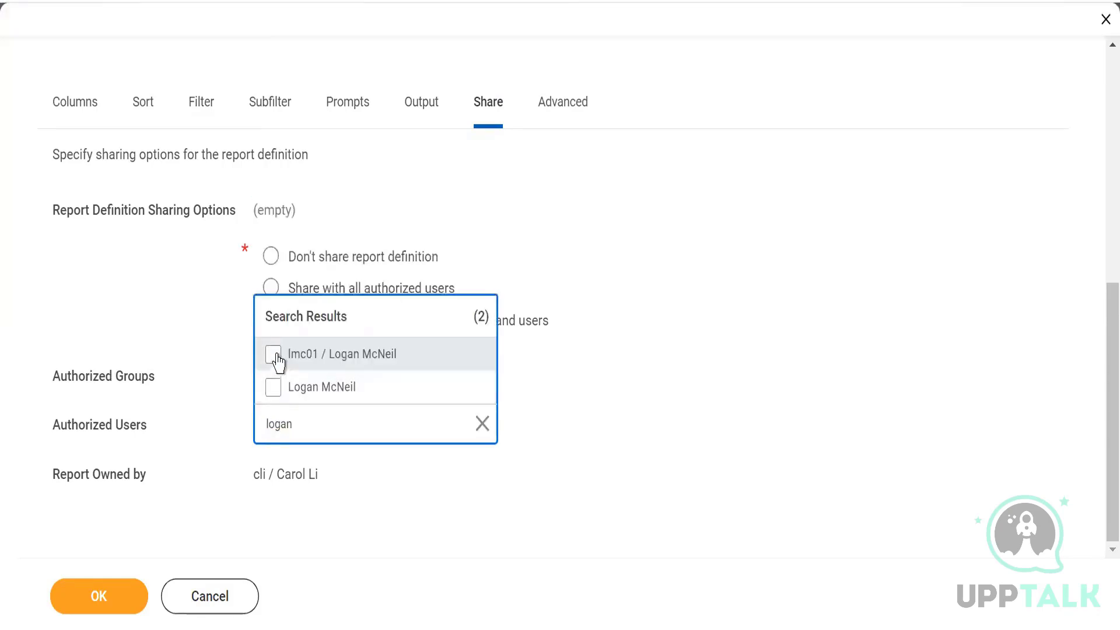
pyautogui.click(274, 355)
pyautogui.click(663, 443)
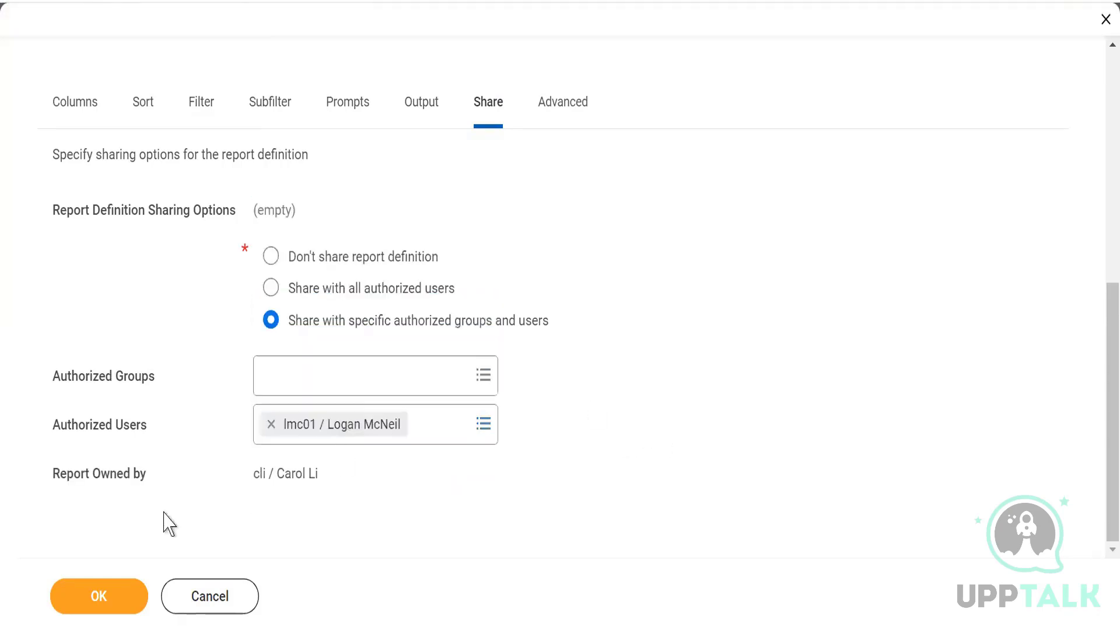
pyautogui.click(97, 596)
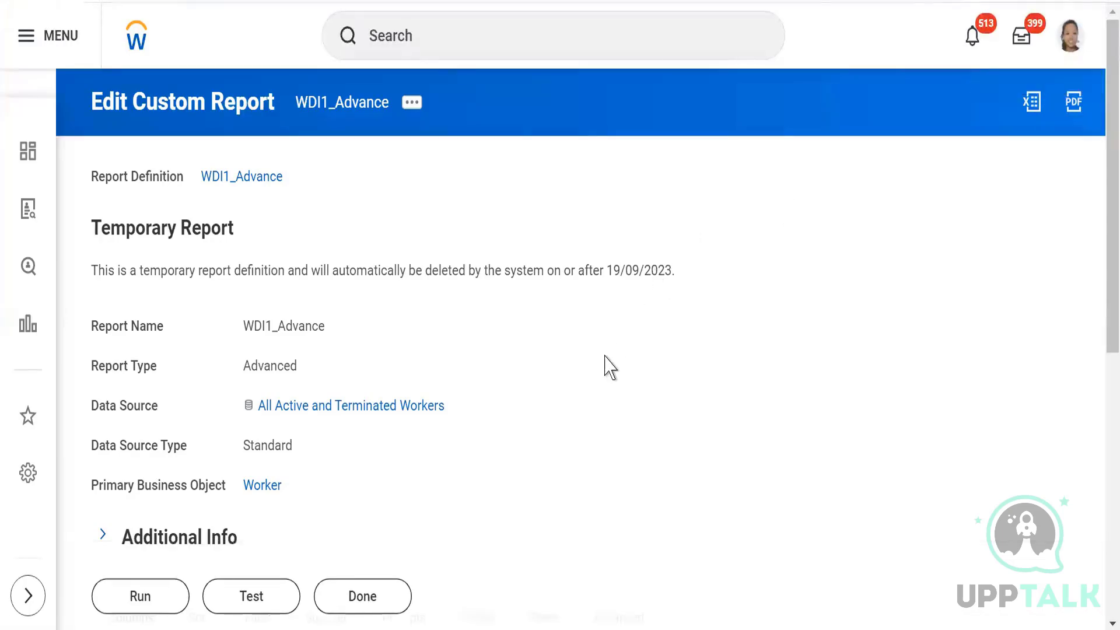
# Review the saved report's sharing option, authorized groups, authorized users and owner
pyautogui.scroll(-5, 608, 366)
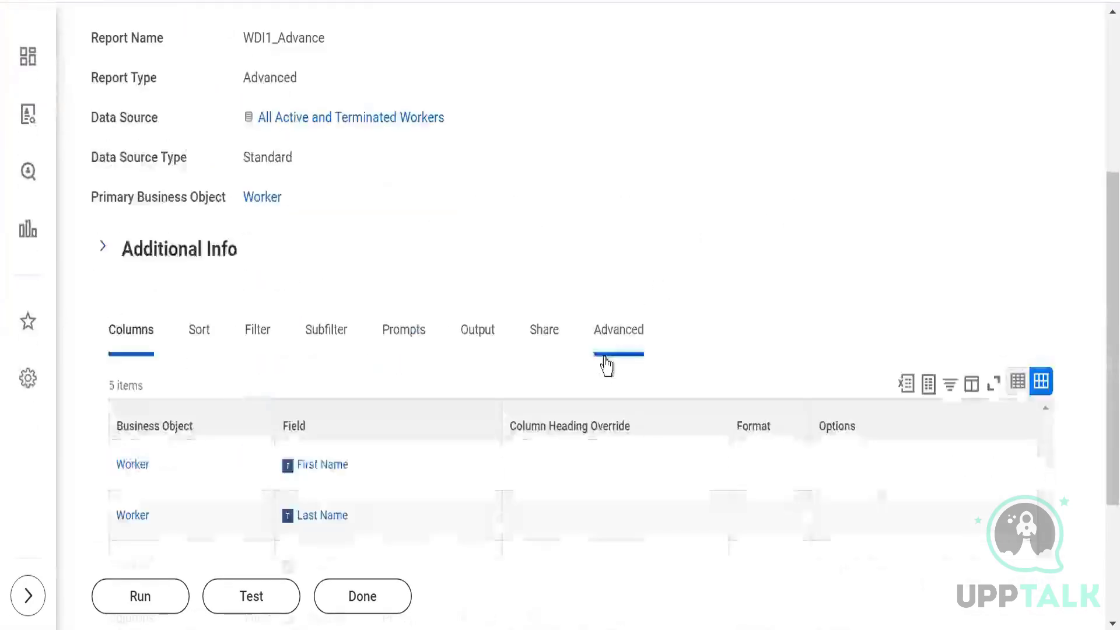
pyautogui.click(554, 339)
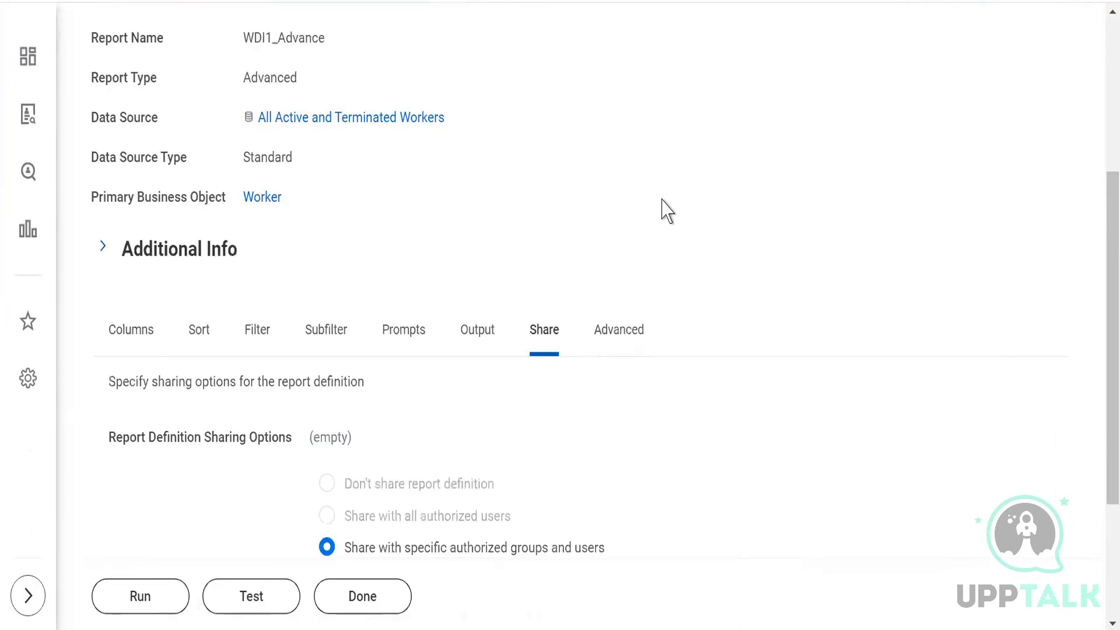
pyautogui.scroll(-3, 667, 210)
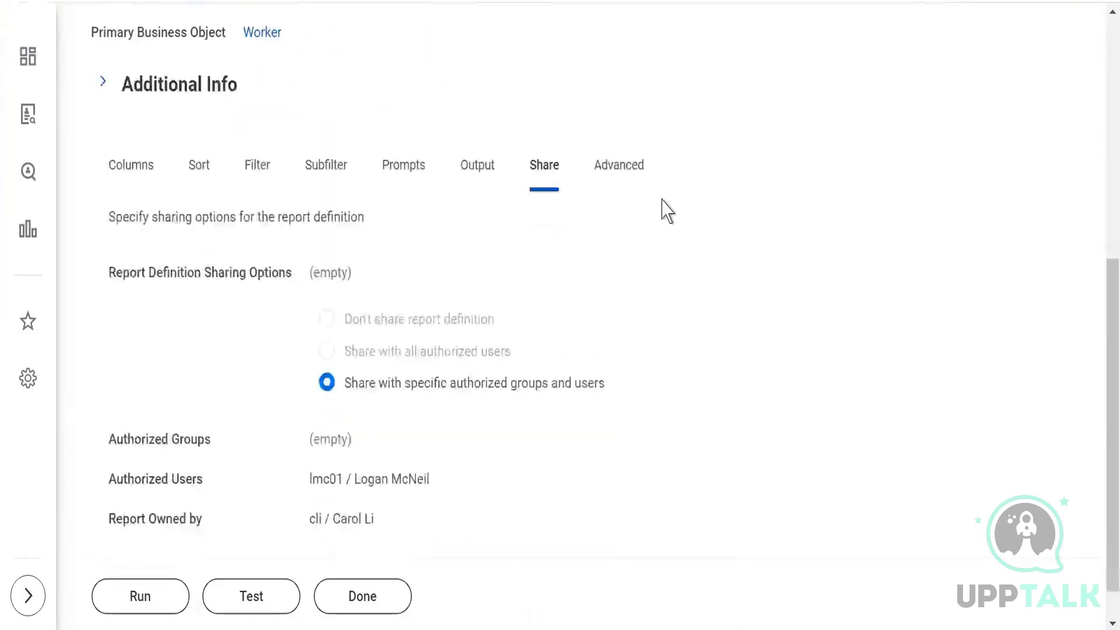
pyautogui.scroll(2, 667, 210)
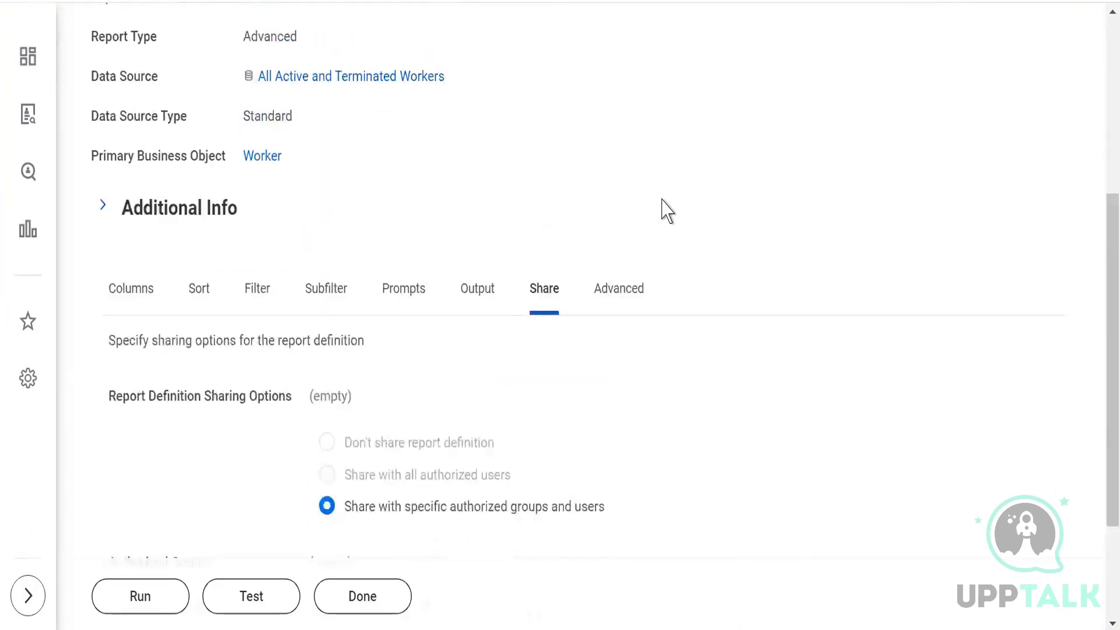
pyautogui.scroll(4, 667, 211)
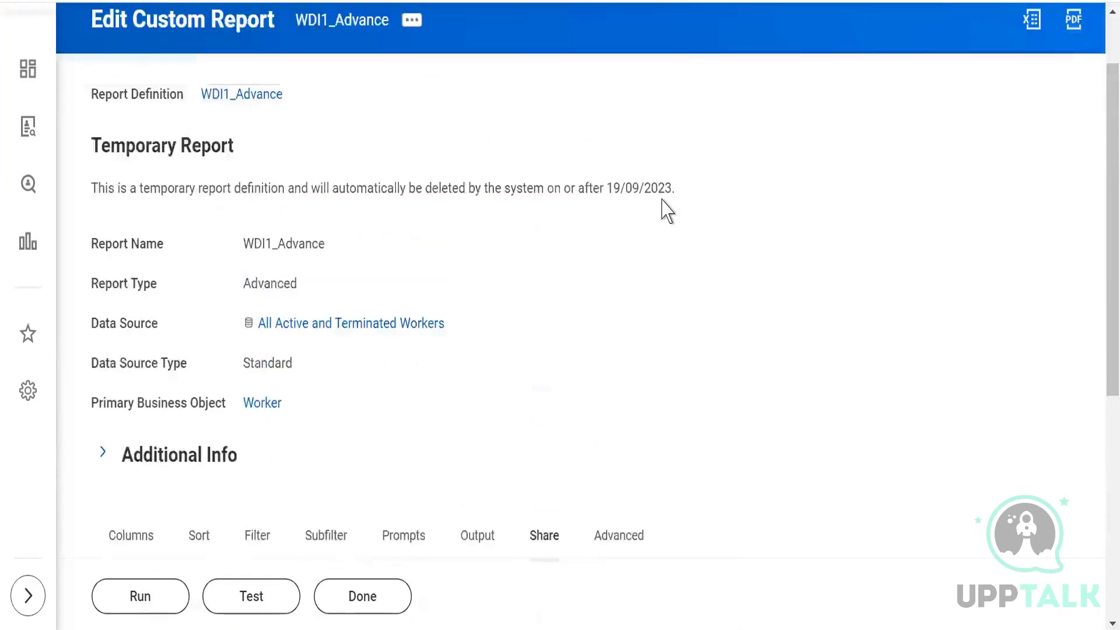
# Reopen the WDI1_Advance custom report for editing and show its sharing options
pyautogui.click(411, 30)
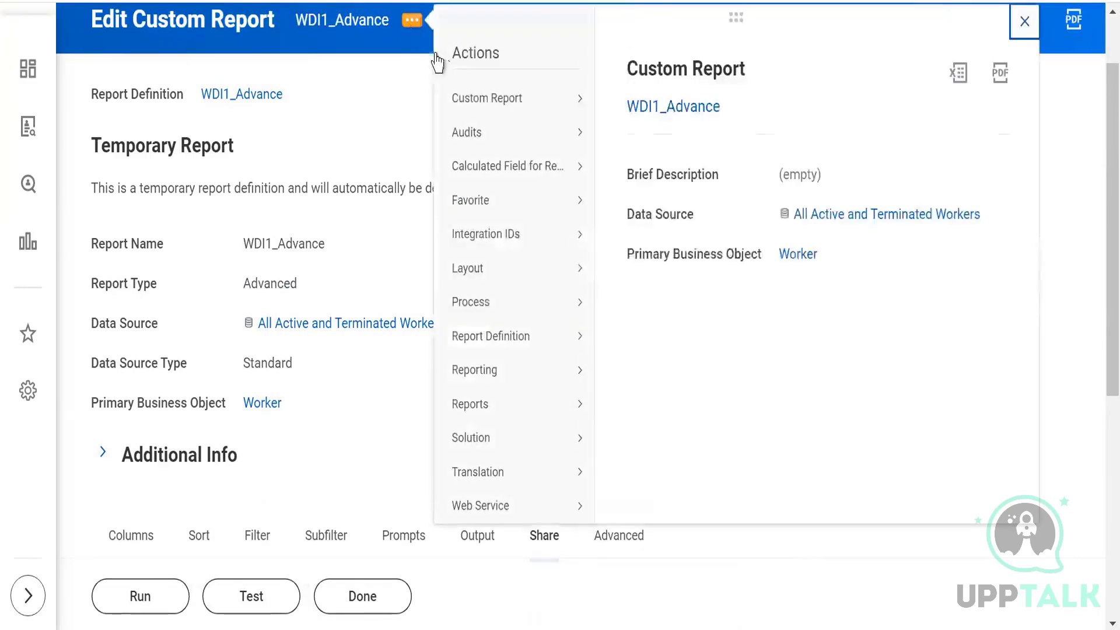
pyautogui.moveTo(560, 104)
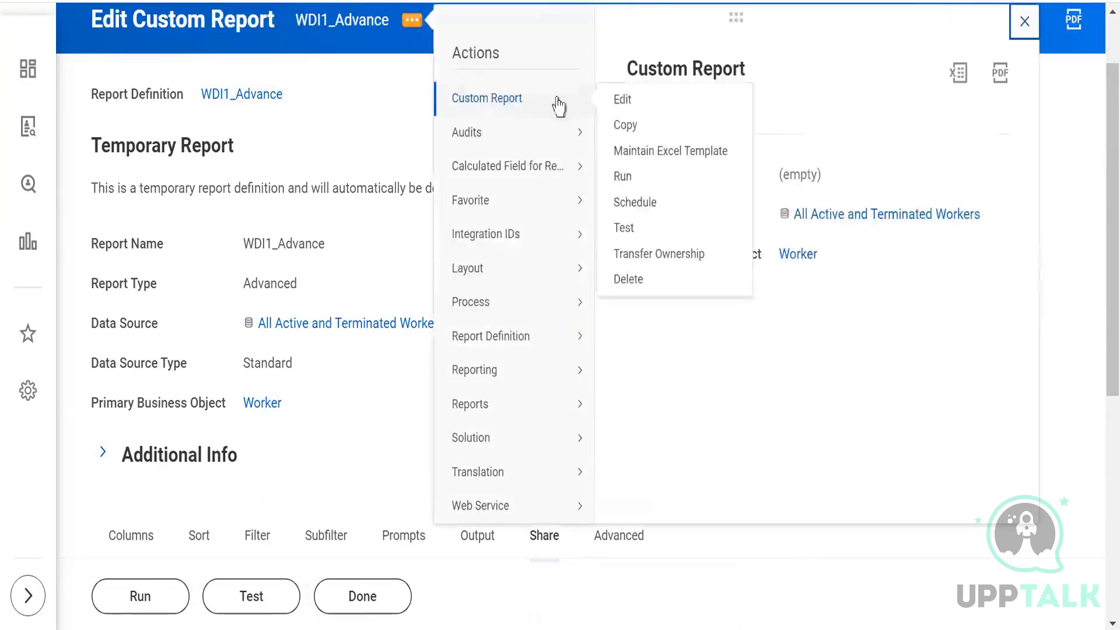
pyautogui.click(622, 100)
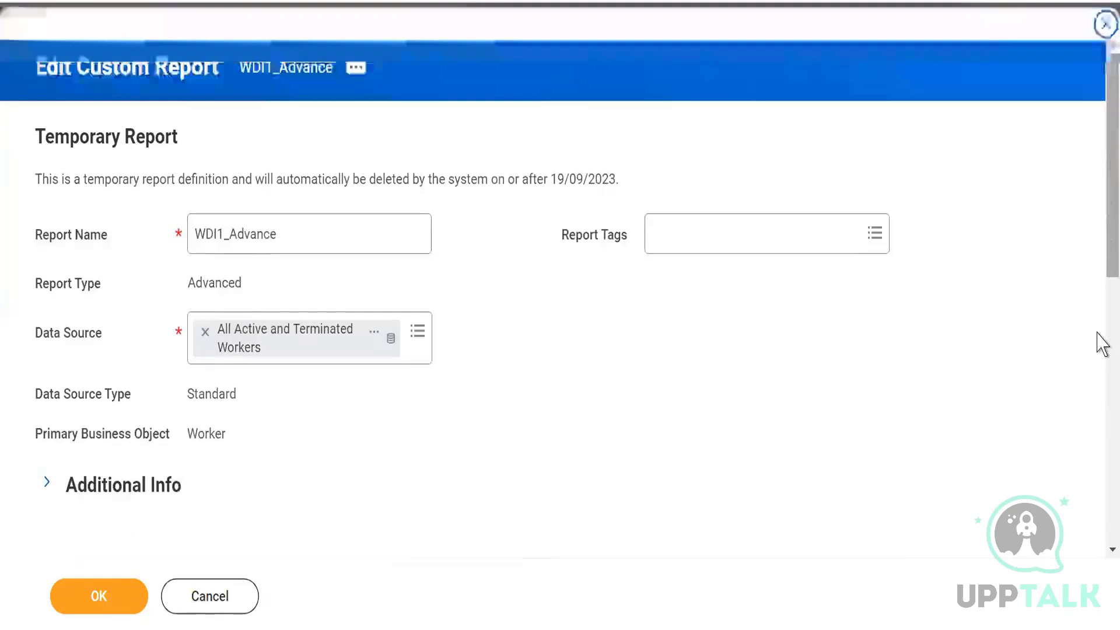
pyautogui.moveTo(1100, 245); pyautogui.dragTo(1099, 416)
pyautogui.click(481, 141)
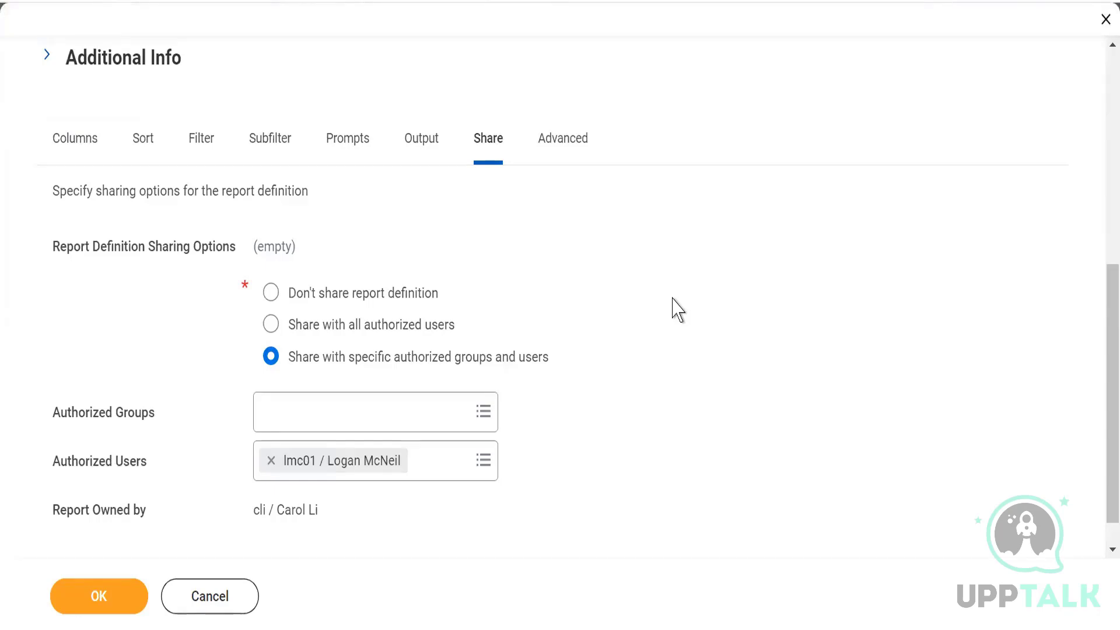
# Show which kinds of security group can be created for the report's authorized groups
pyautogui.click(289, 412)
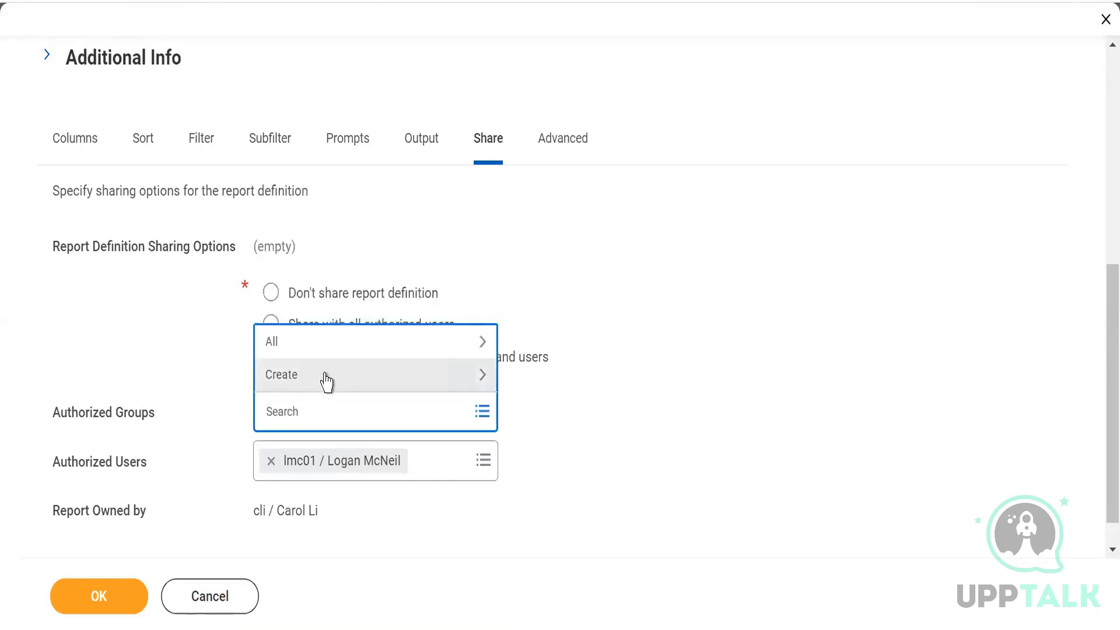
pyautogui.click(325, 376)
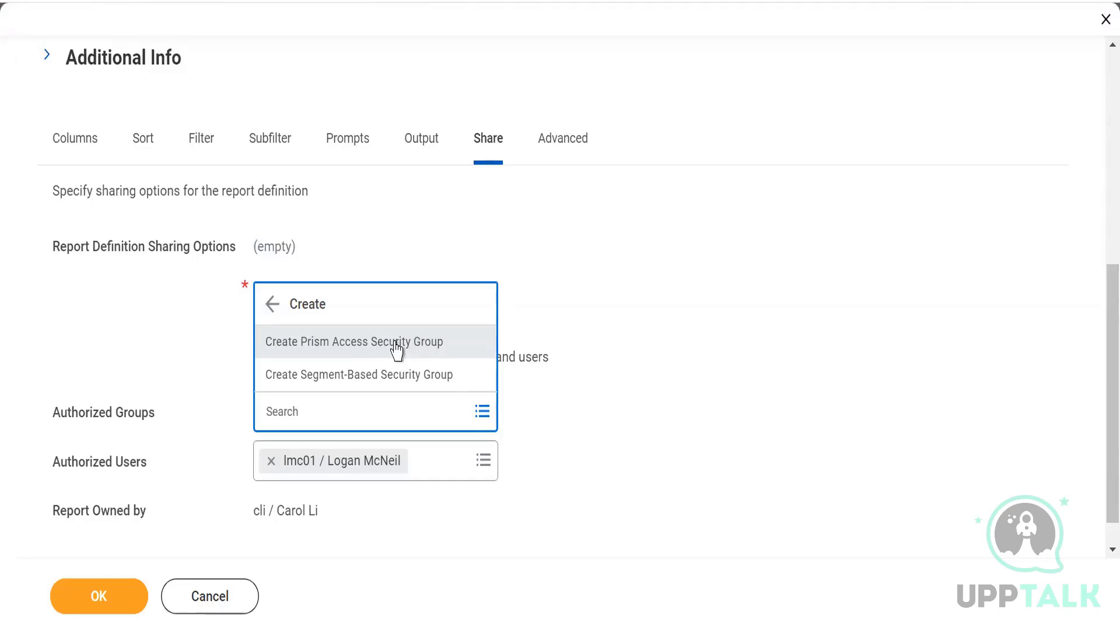
pyautogui.click(387, 350)
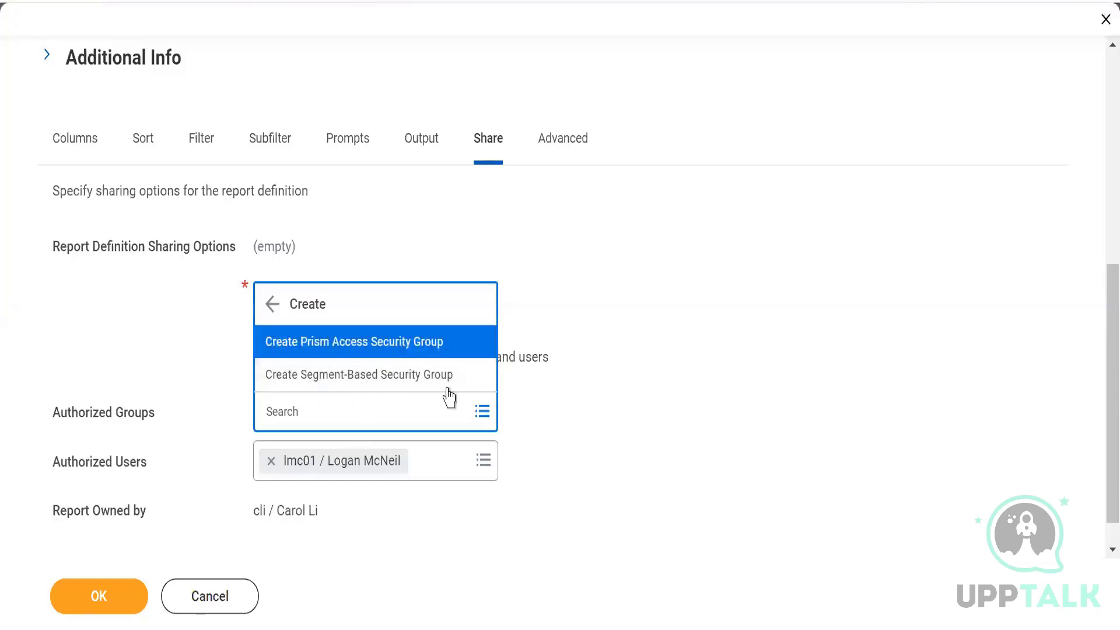
pyautogui.press('Escape')
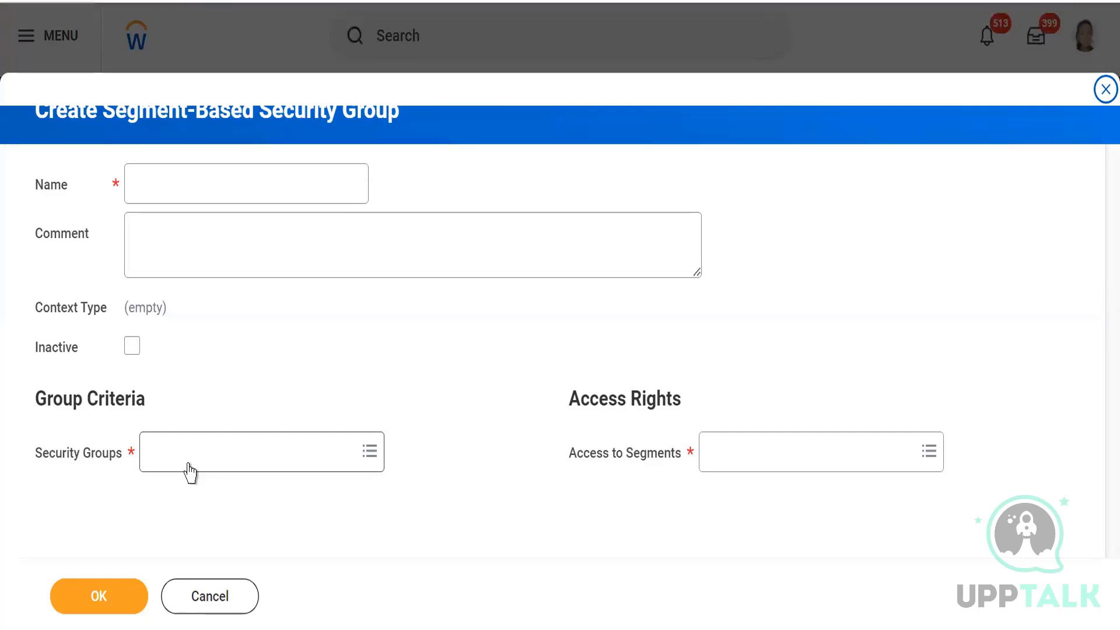
# Browse the security group types available as criteria for a segment-based security group, then cancel its creation
pyautogui.click(187, 463)
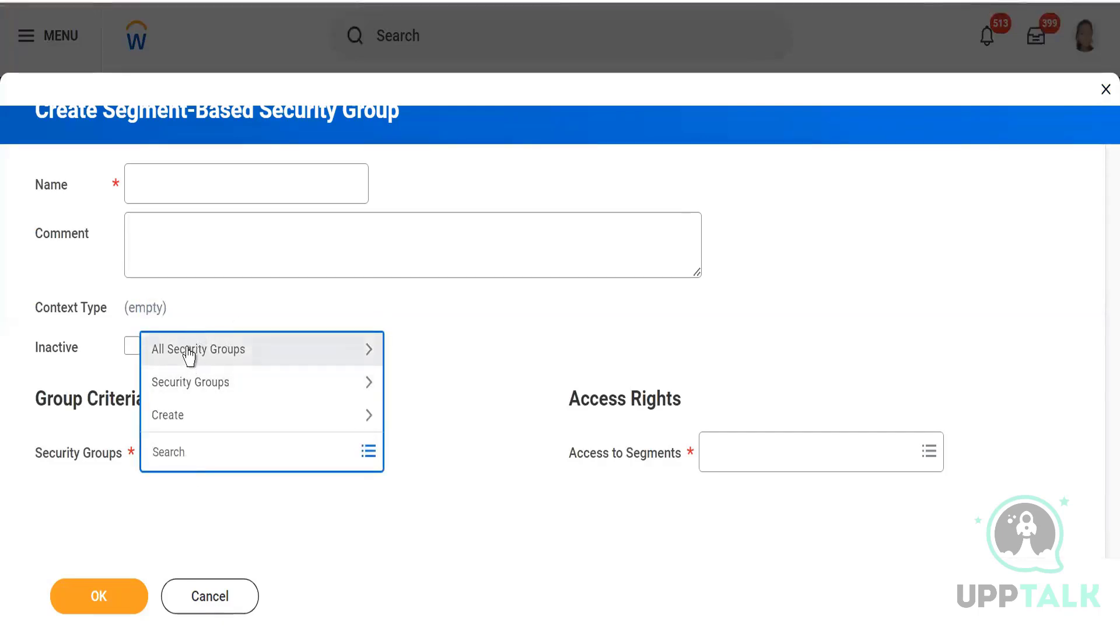
pyautogui.click(195, 399)
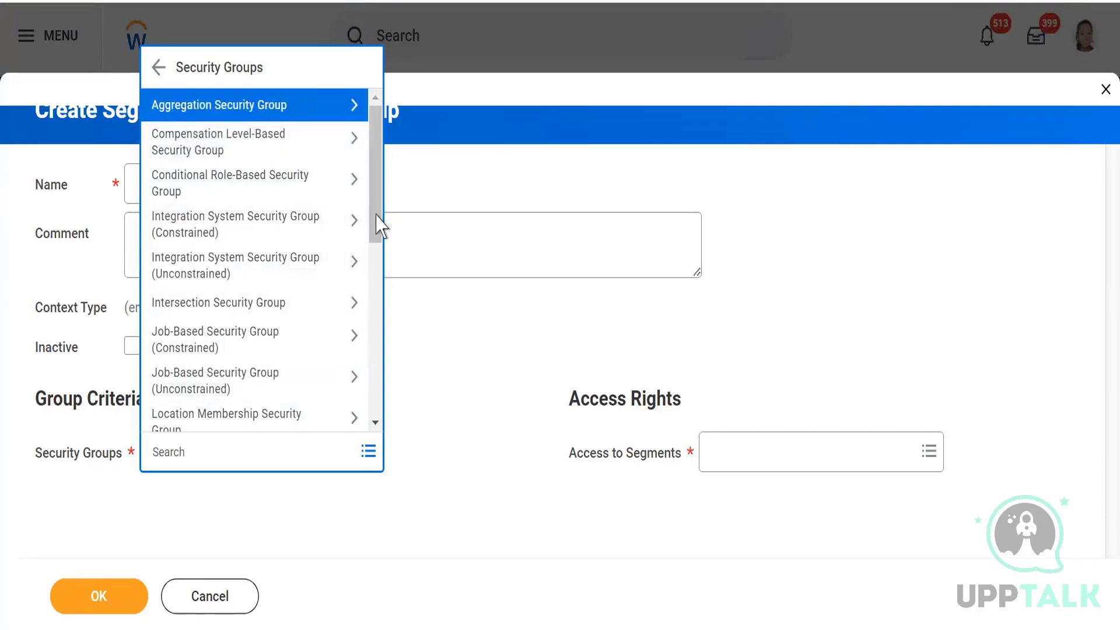
pyautogui.moveTo(375, 224); pyautogui.dragTo(371, 108)
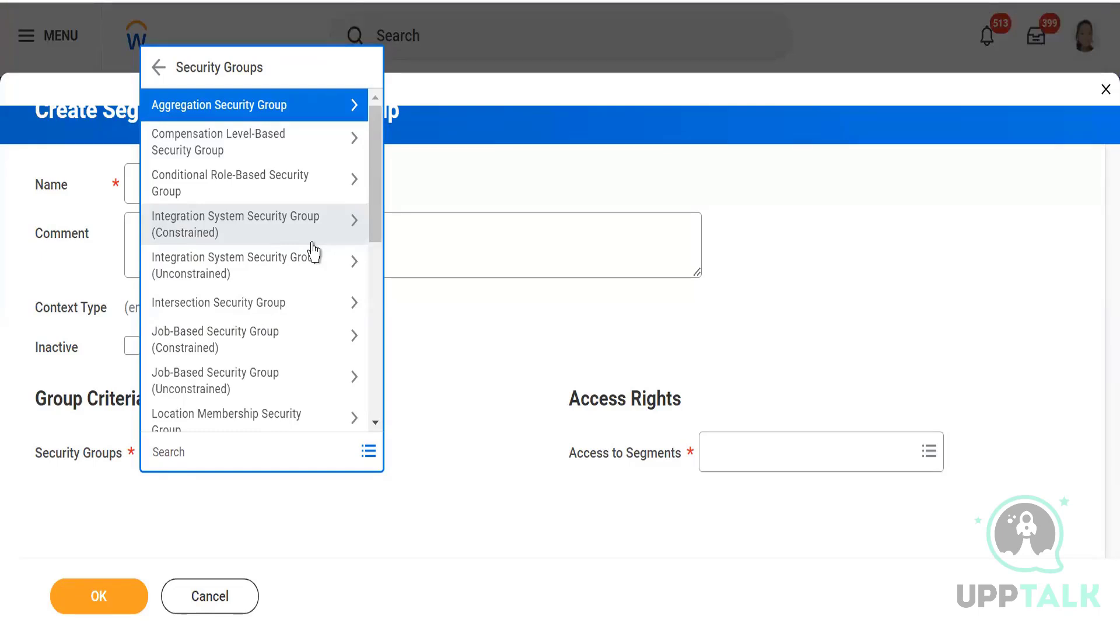
pyautogui.click(205, 595)
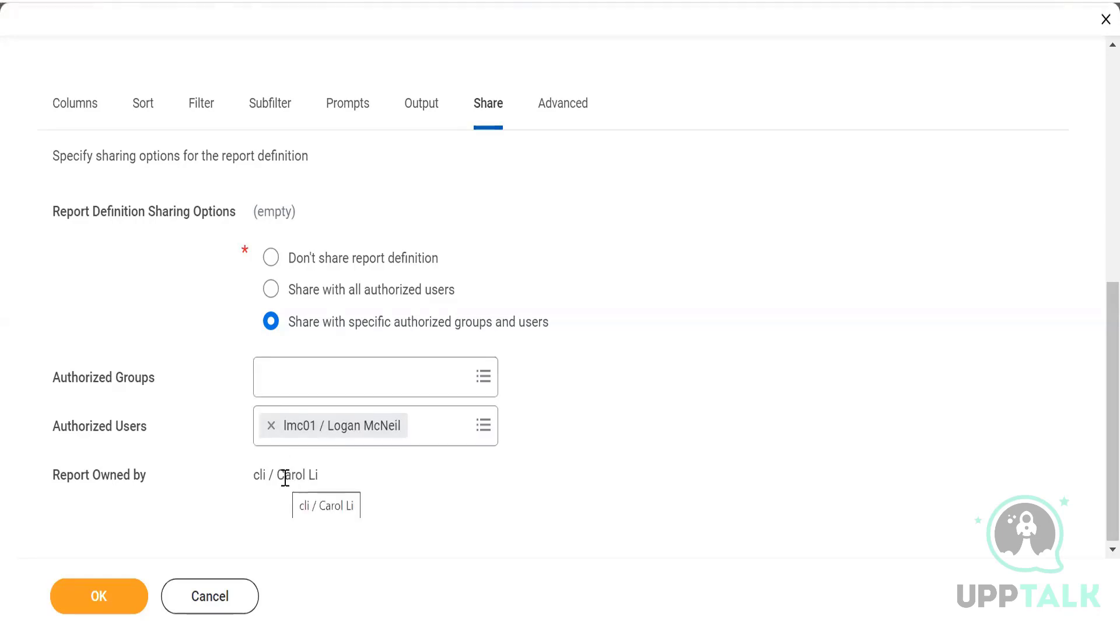
# Examine the report owner listed in the sharing options
pyautogui.tripleClick(252, 477)
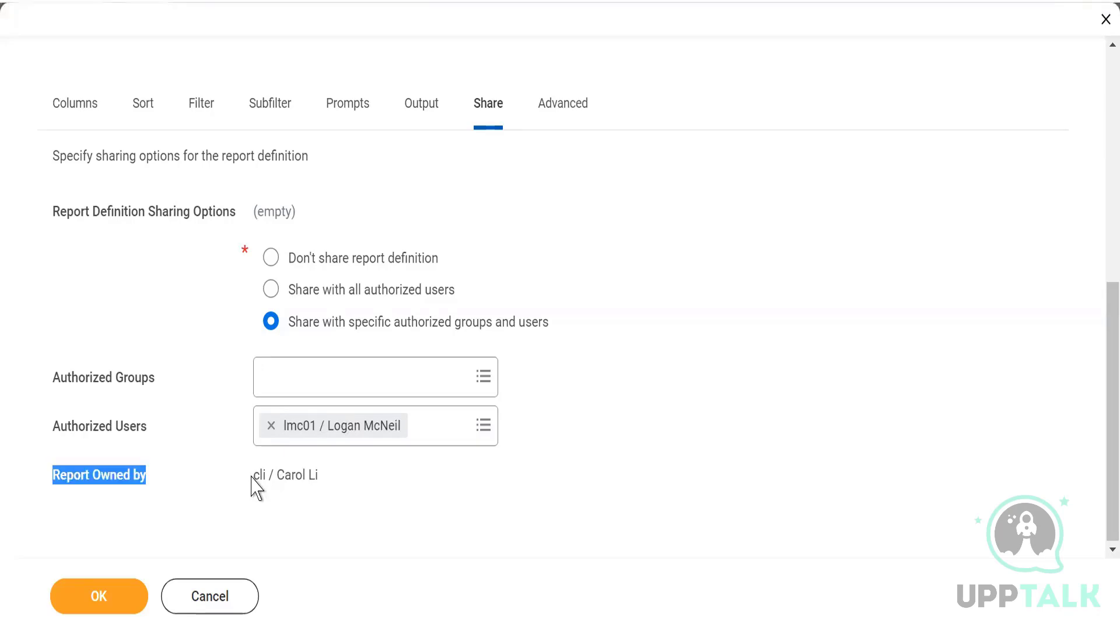
pyautogui.tripleClick(290, 474)
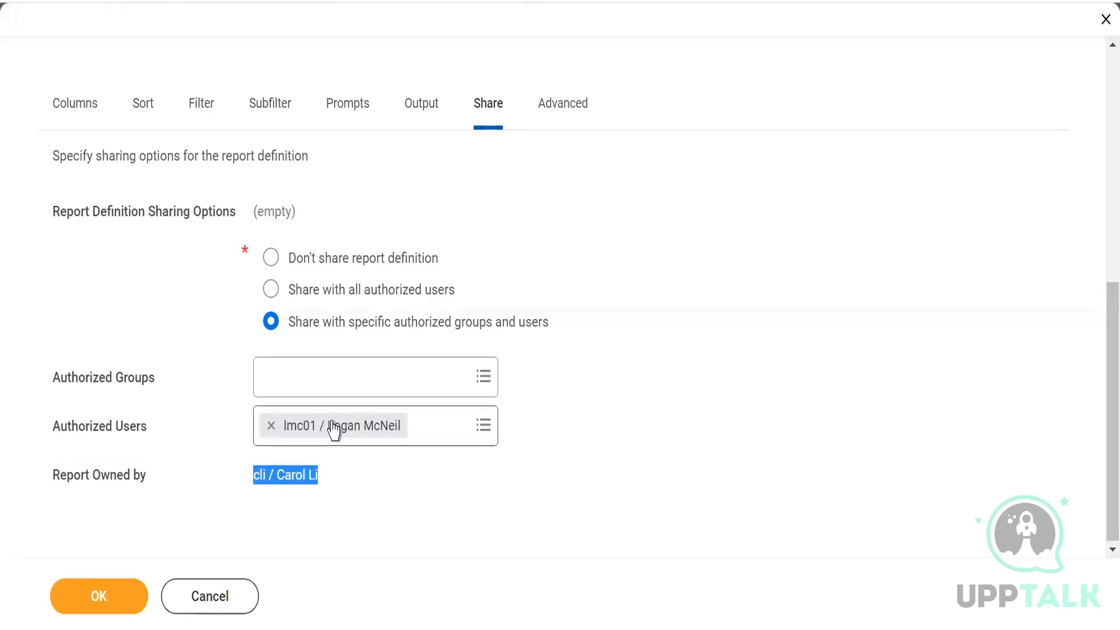
pyautogui.click(700, 416)
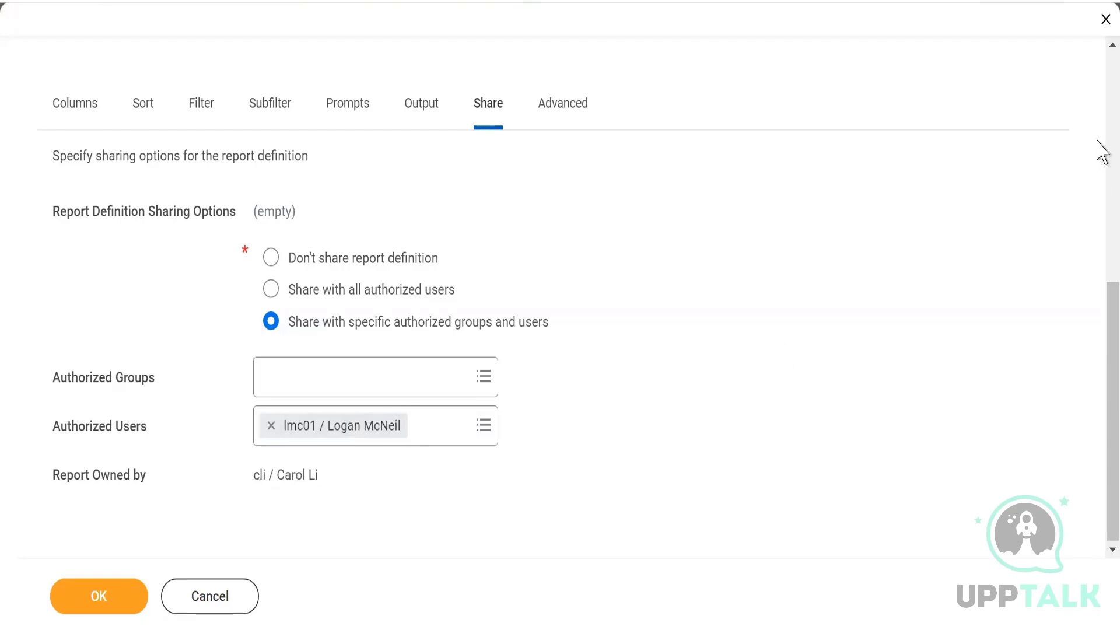
# Save the WDI1_Advance report definition with its current sharing settings
pyautogui.scroll(8, 1101, 100)
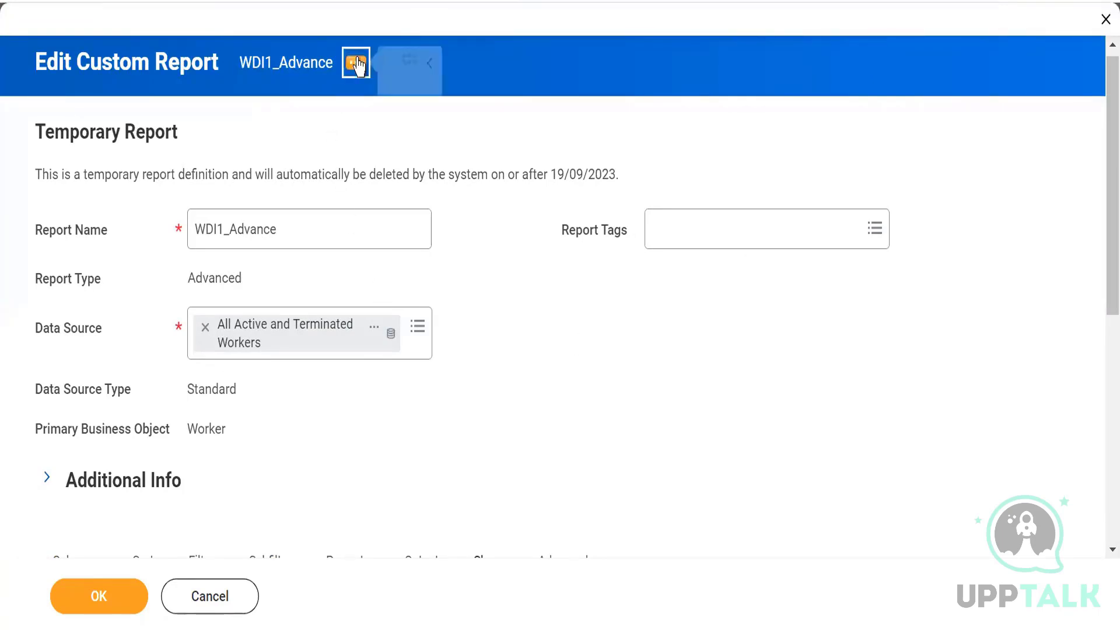
pyautogui.click(357, 63)
pyautogui.click(376, 492)
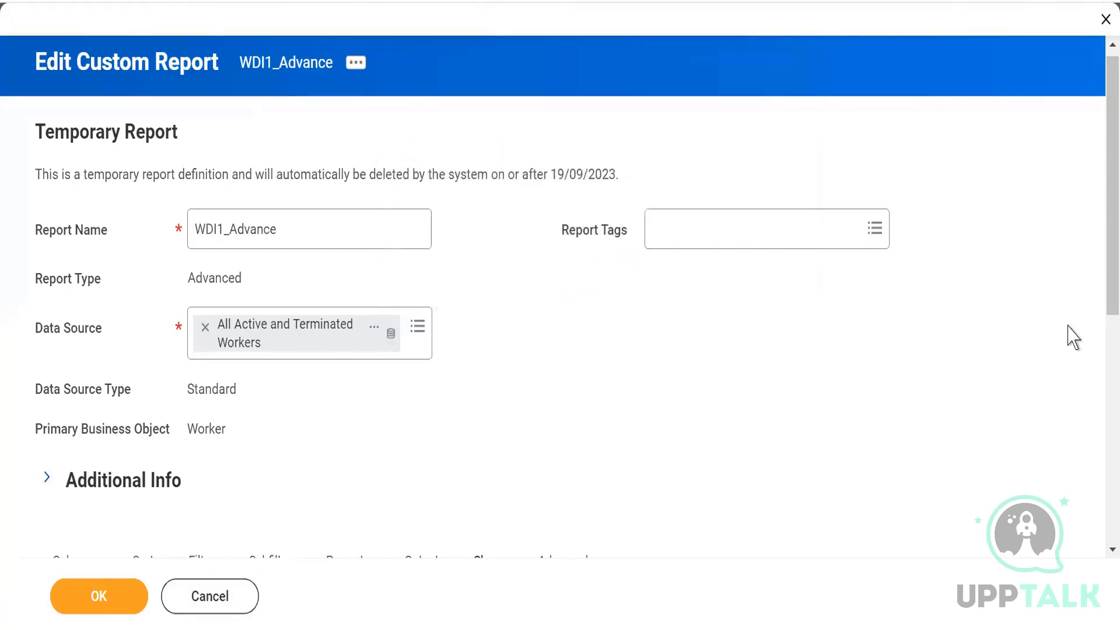
pyautogui.click(101, 600)
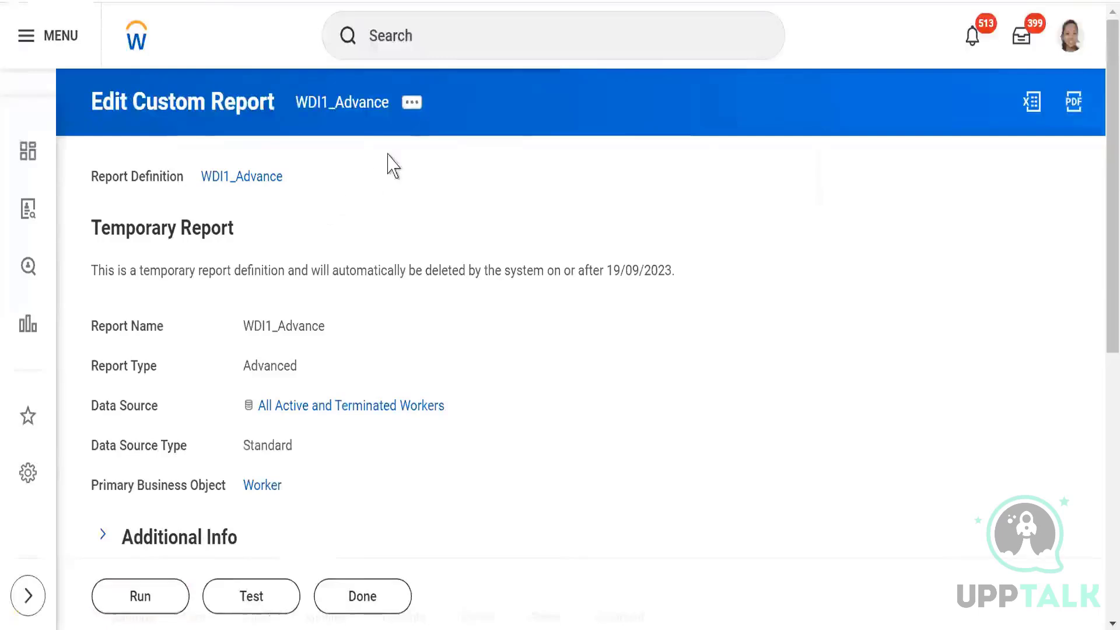
# Transfer ownership of the WDI1_Advance report to the colleague set as its authorized user
pyautogui.click(412, 115)
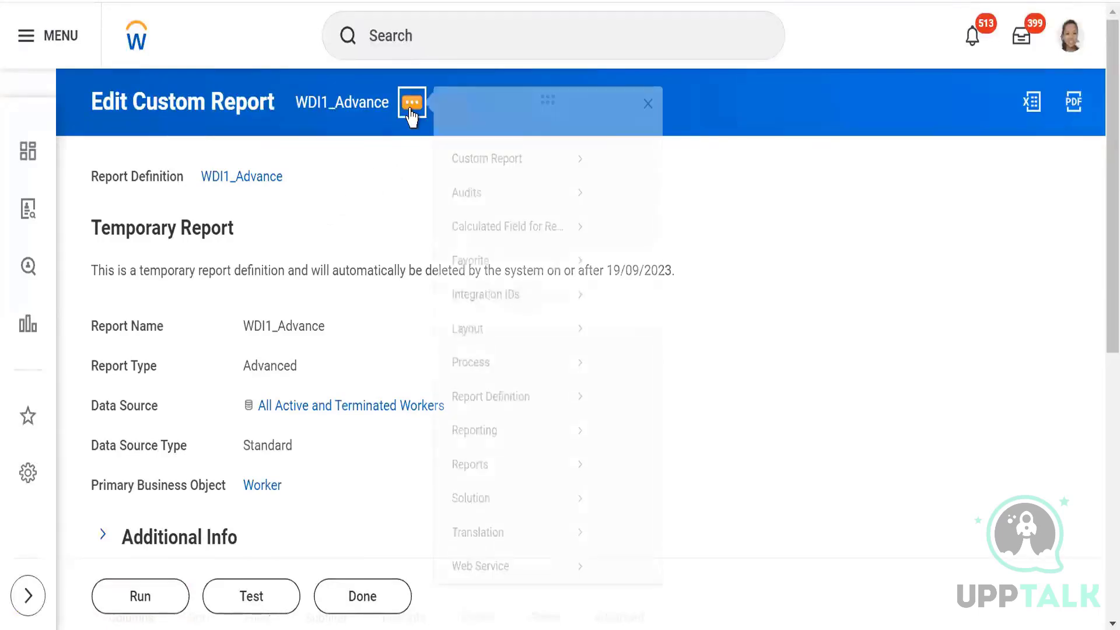
pyautogui.moveTo(518, 182)
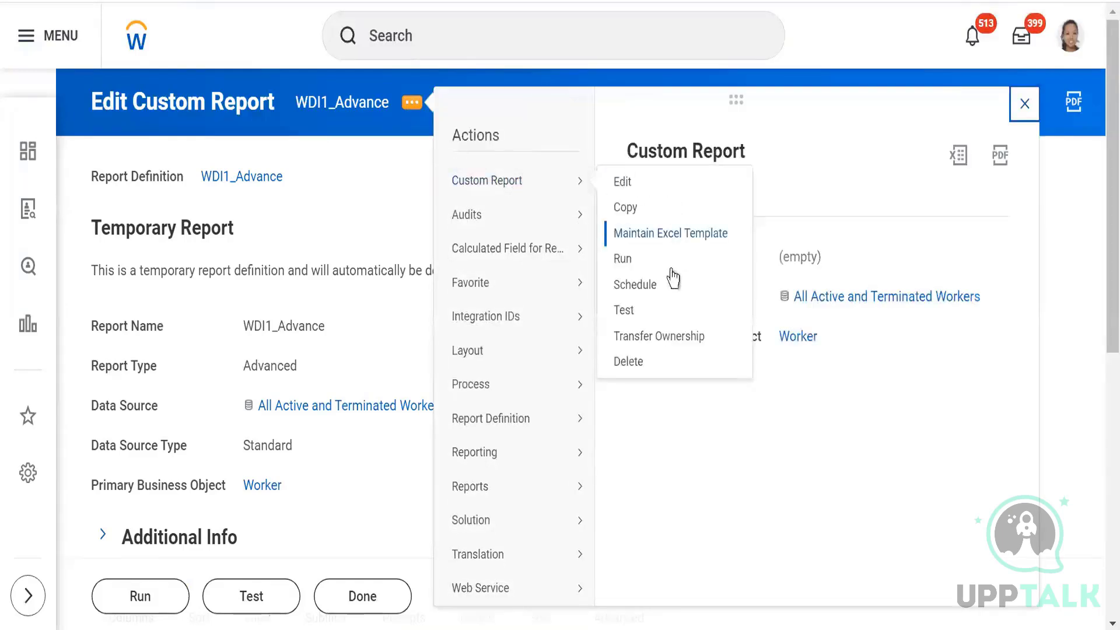
pyautogui.click(630, 339)
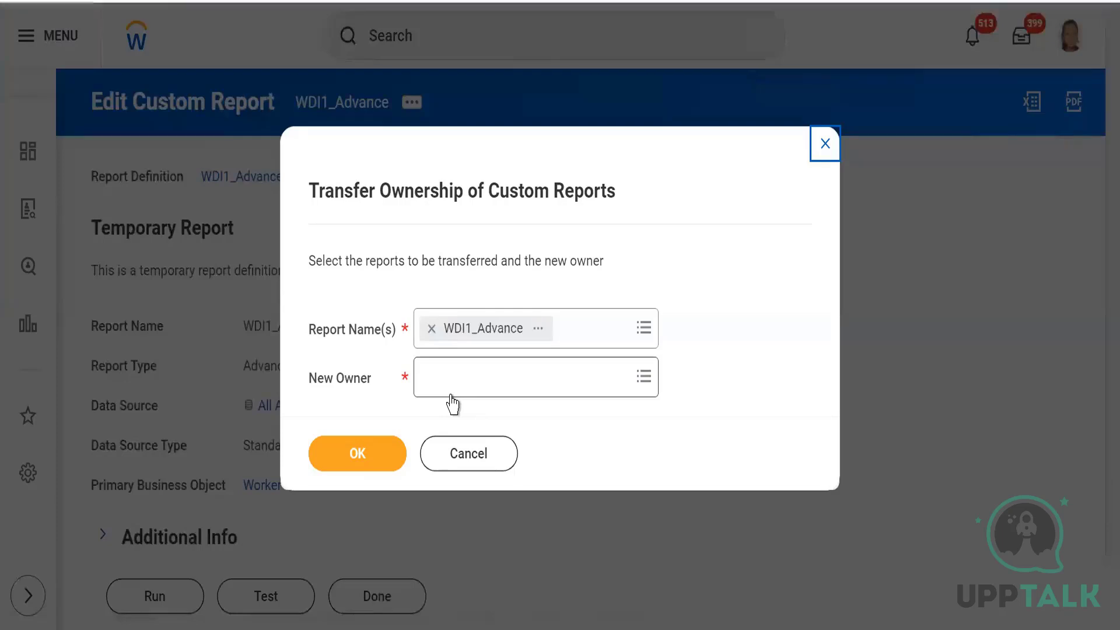
pyautogui.click(452, 395)
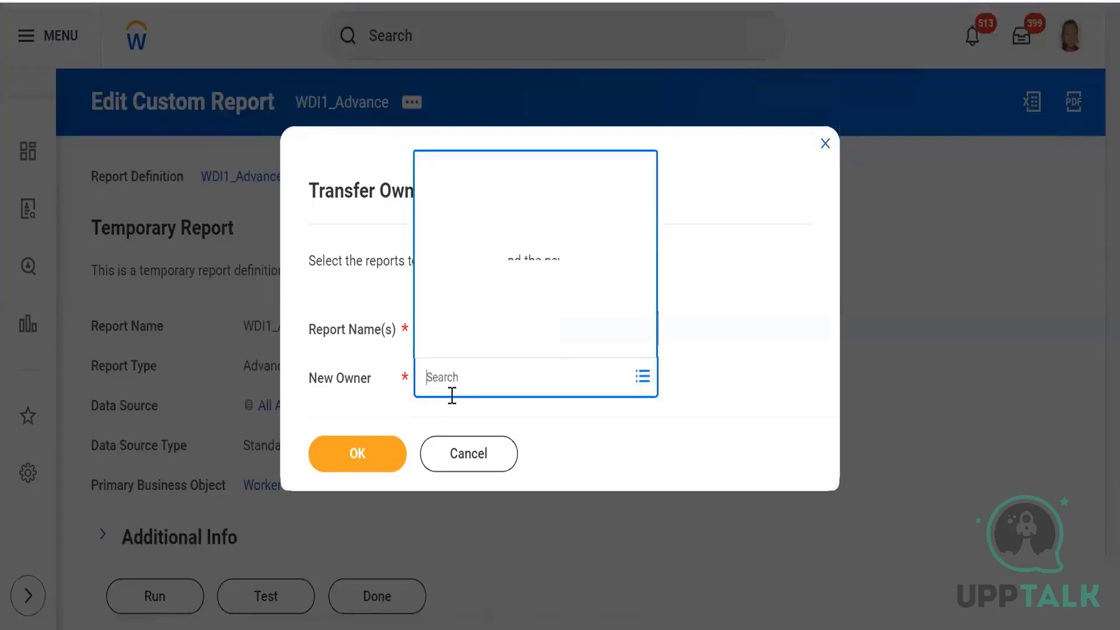
pyautogui.write('logan')
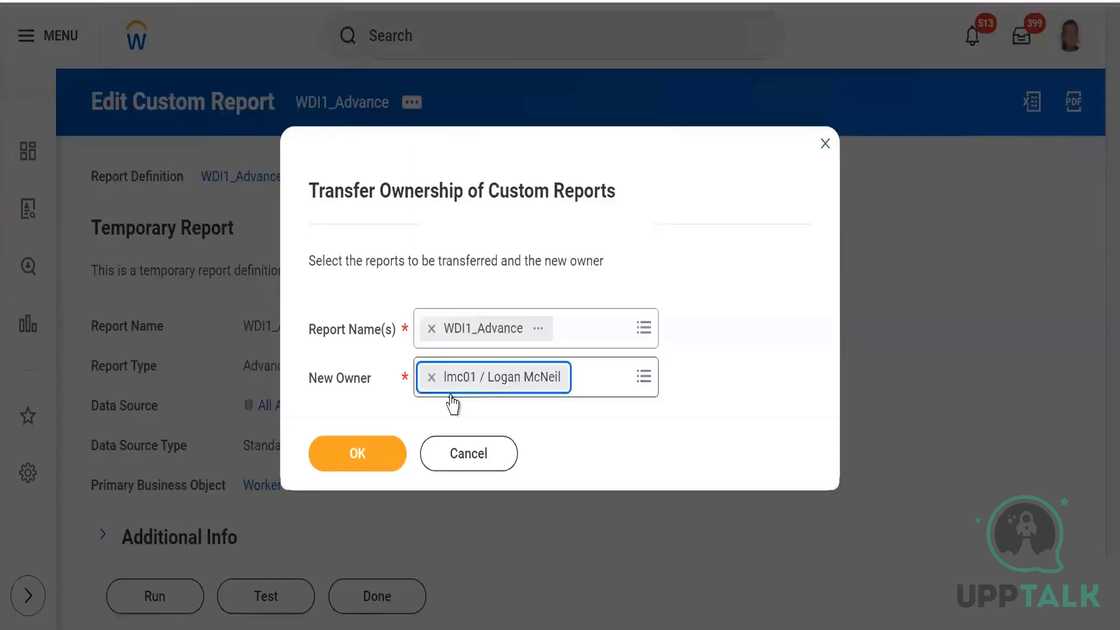
pyautogui.click(344, 455)
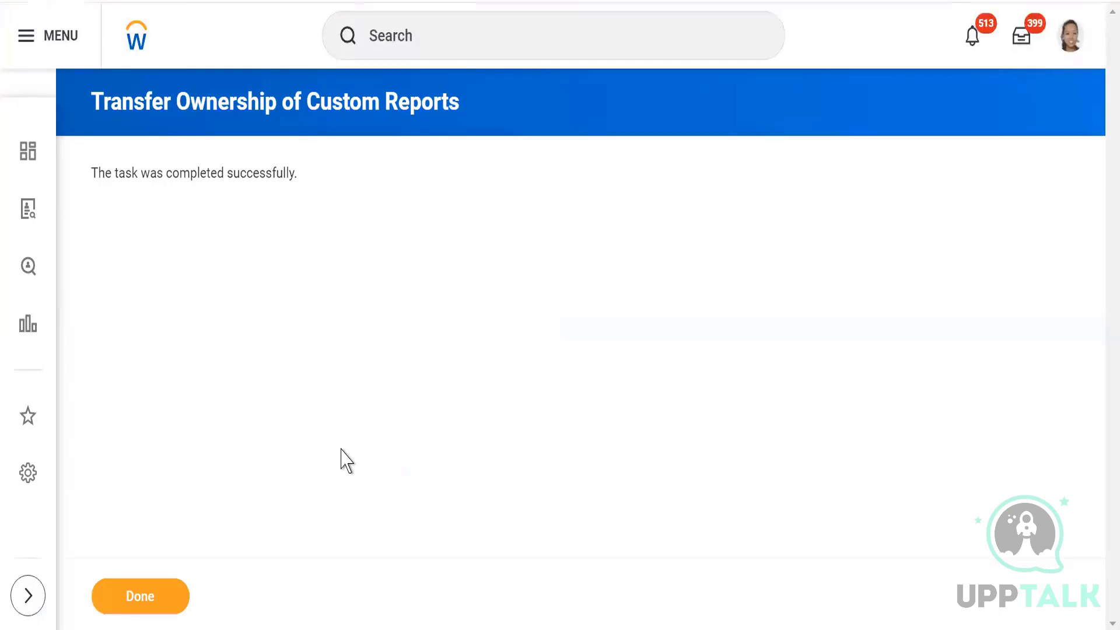
# Try to search for the WDI1_Advance report, then view and dismiss the error details
pyautogui.click(418, 44)
pyautogui.click(387, 173)
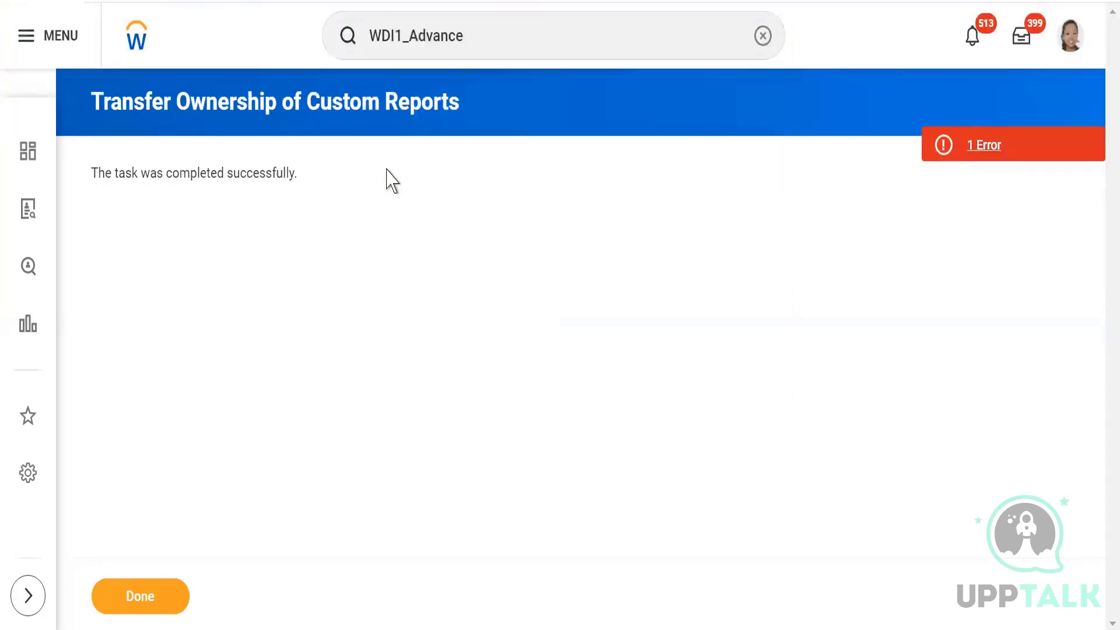
pyautogui.click(1033, 150)
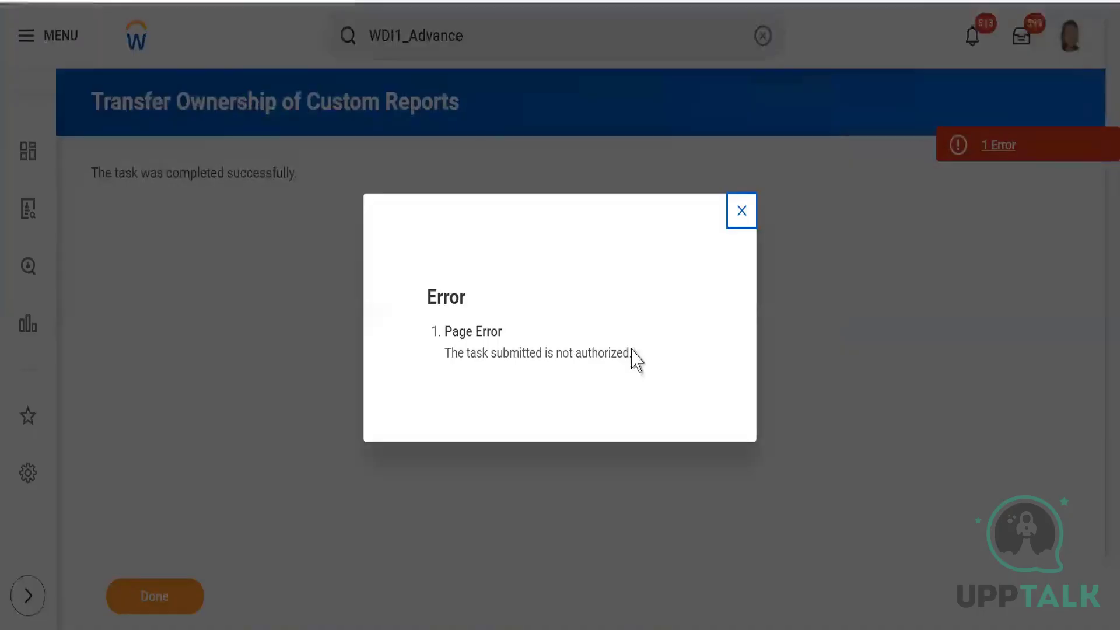
pyautogui.click(741, 211)
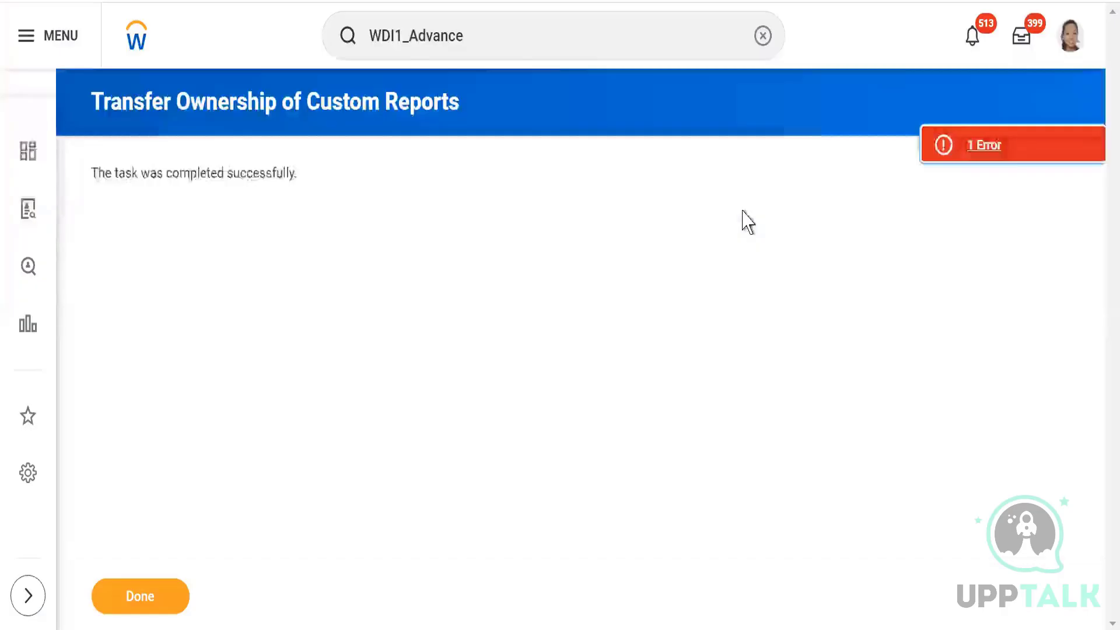
# Return to the home page and search for WDI1_Advance again, extending the search to more categories
pyautogui.click(494, 39)
pyautogui.click(139, 43)
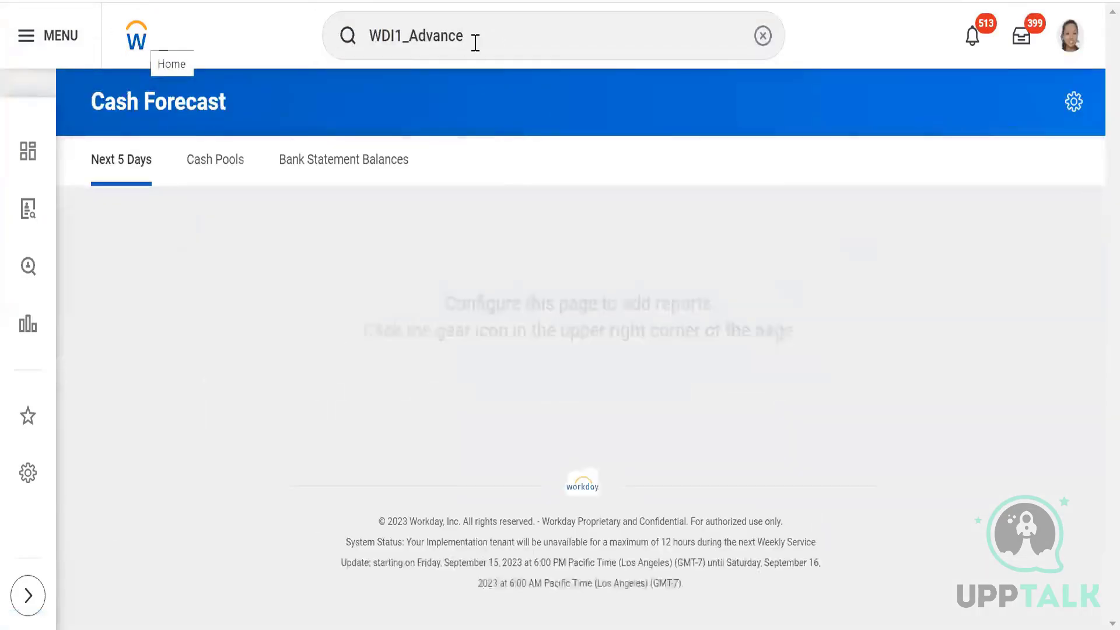
pyautogui.click(500, 39)
pyautogui.press('Return')
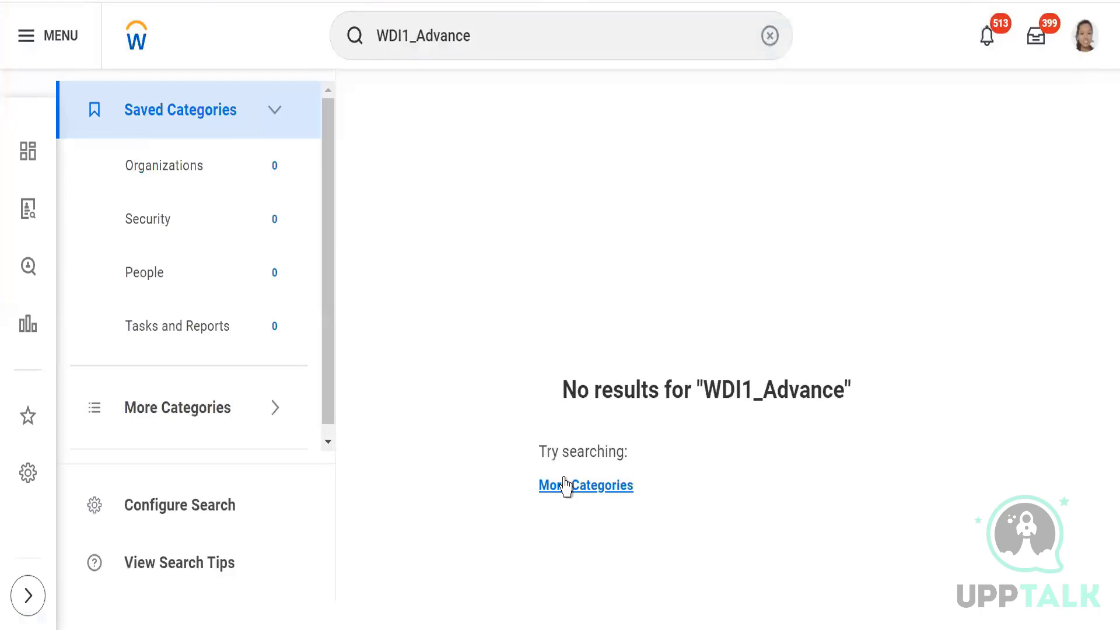
pyautogui.click(560, 492)
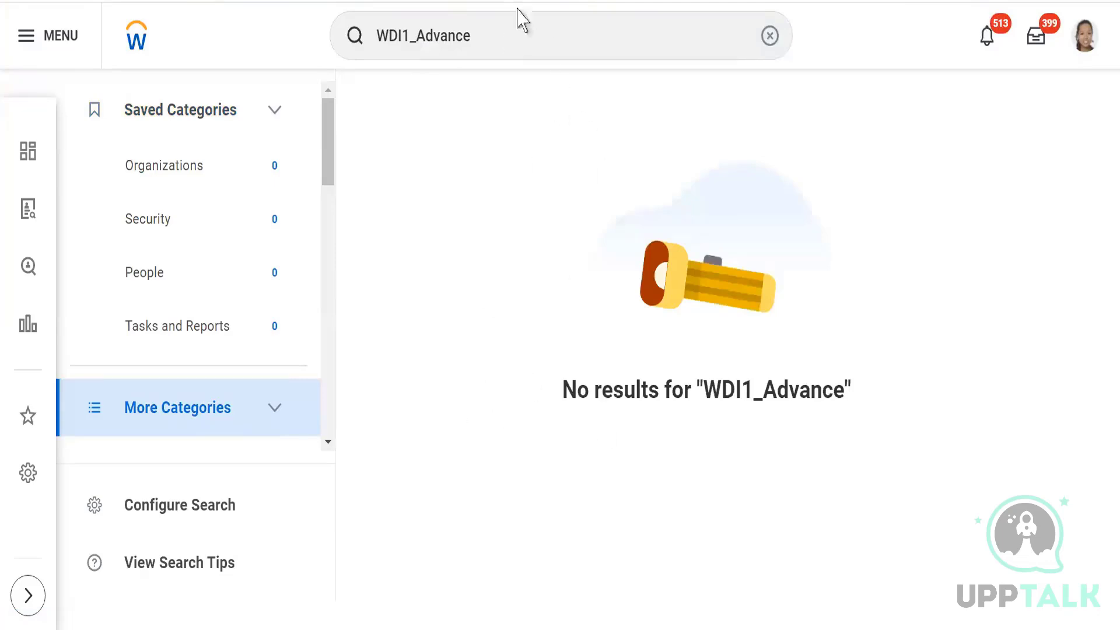
# Search for the "start proxy" task and open it
pyautogui.click(502, 36)
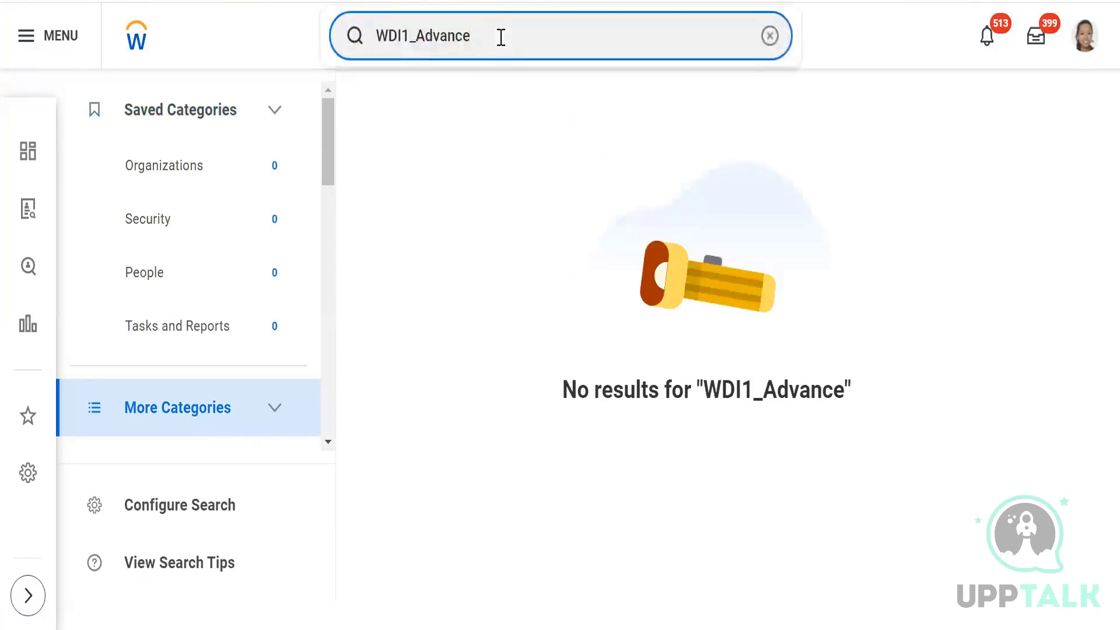
pyautogui.doubleClick(501, 36)
pyautogui.write('s')
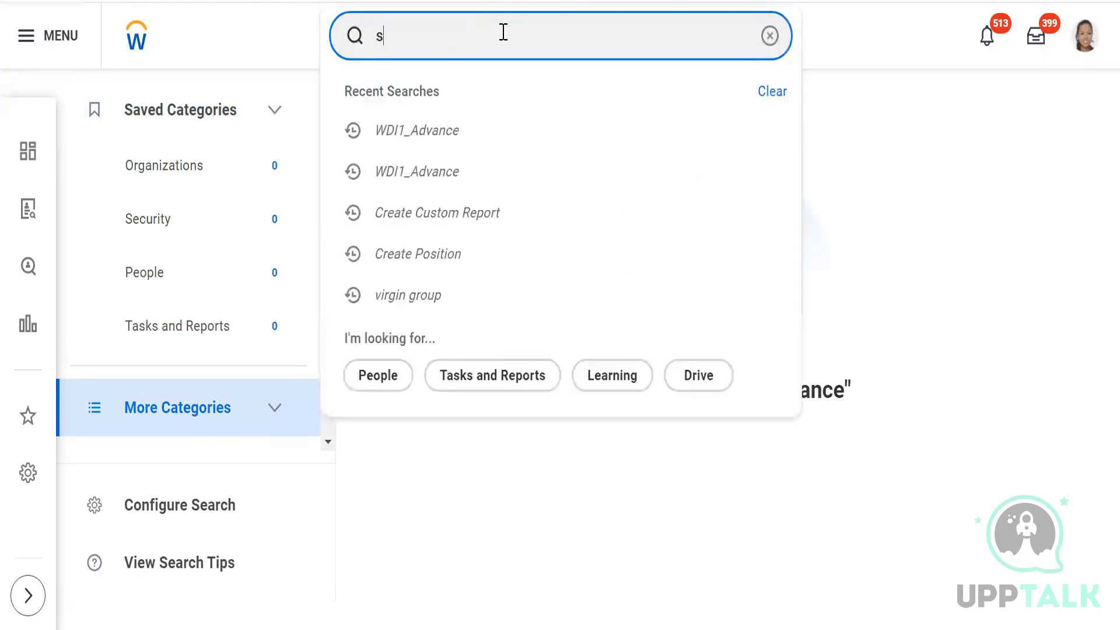
pyautogui.write('tart proxy')
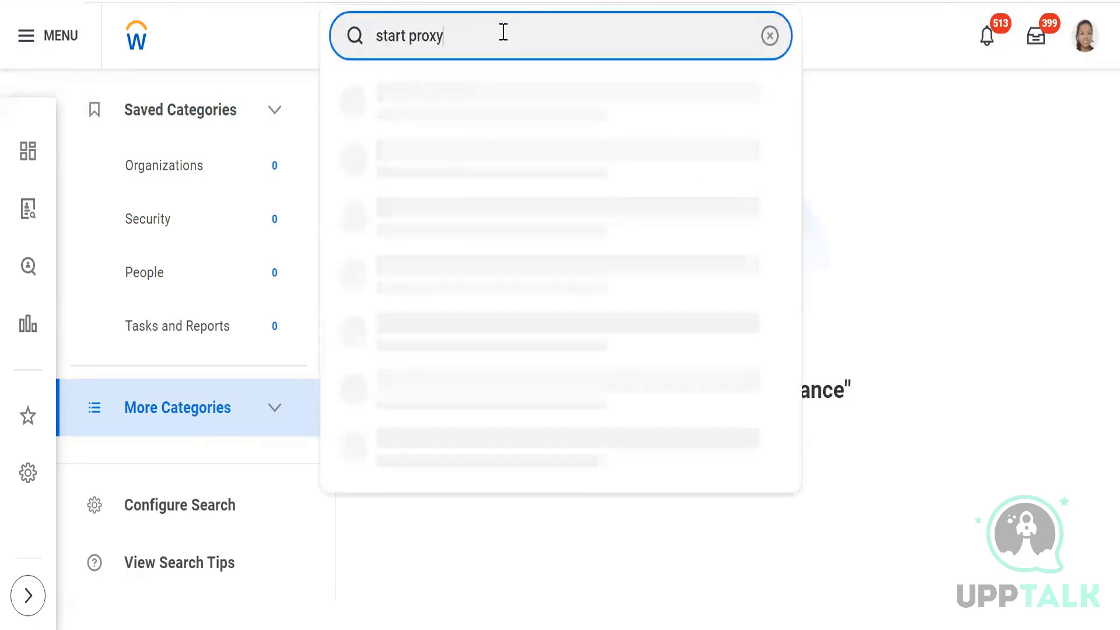
pyautogui.press('Return')
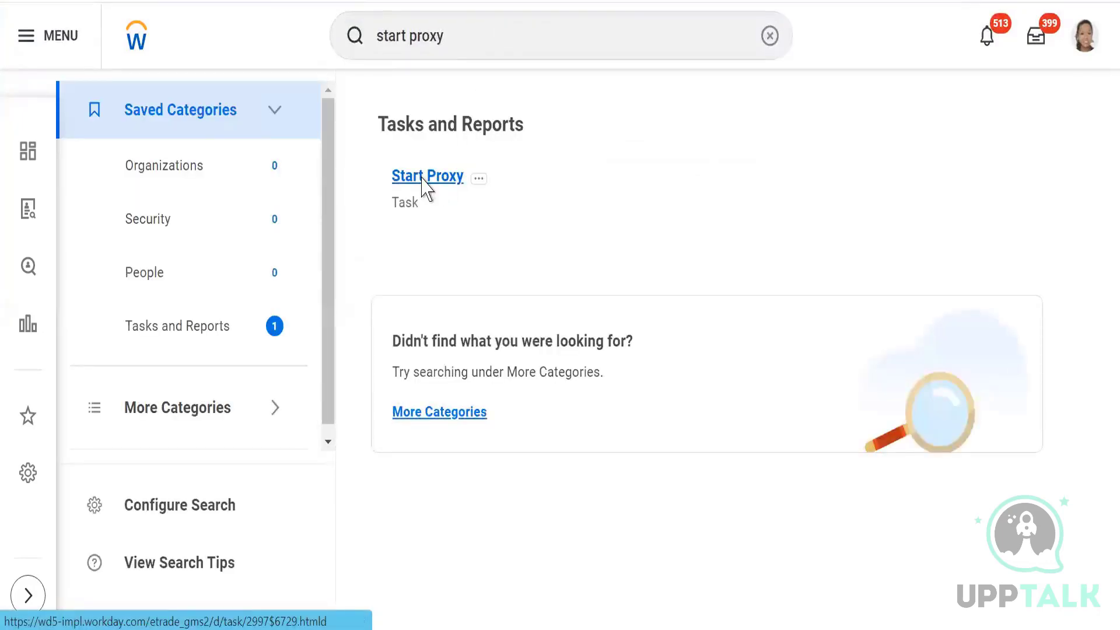
pyautogui.click(424, 178)
# Start a proxy session acting as the report's new owner, found by first name
pyautogui.click(221, 226)
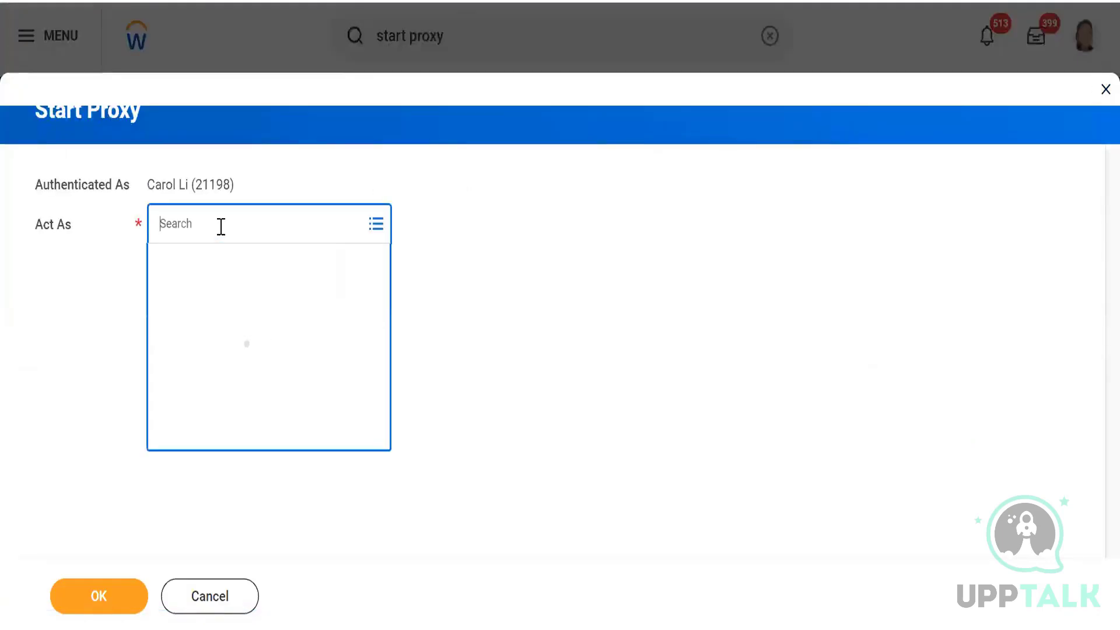
pyautogui.write('logan')
pyautogui.press('Return')
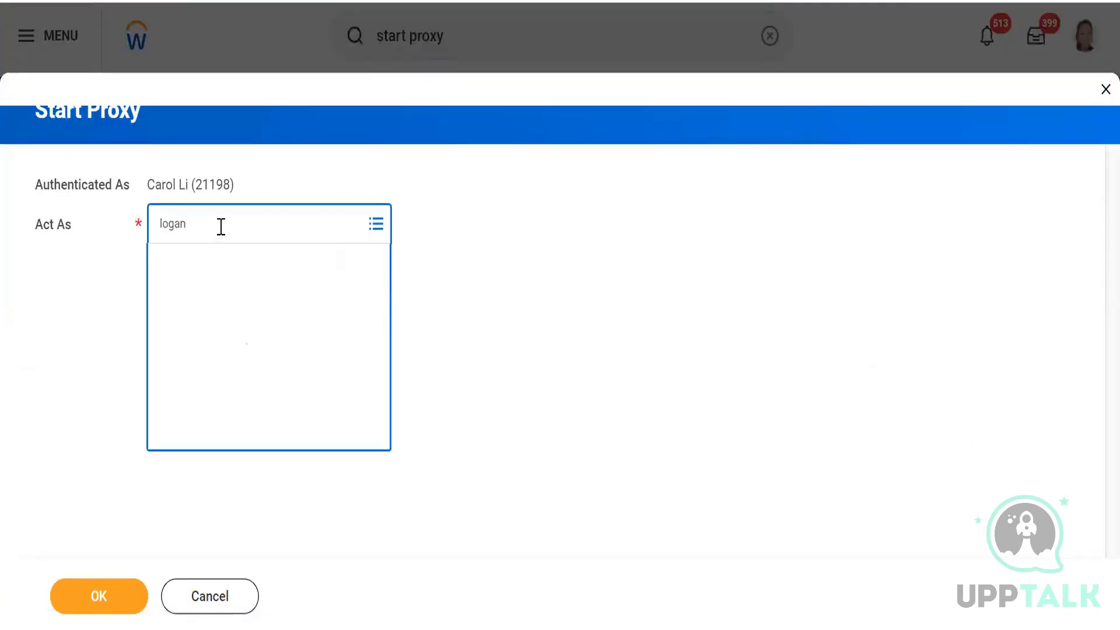
pyautogui.click(80, 606)
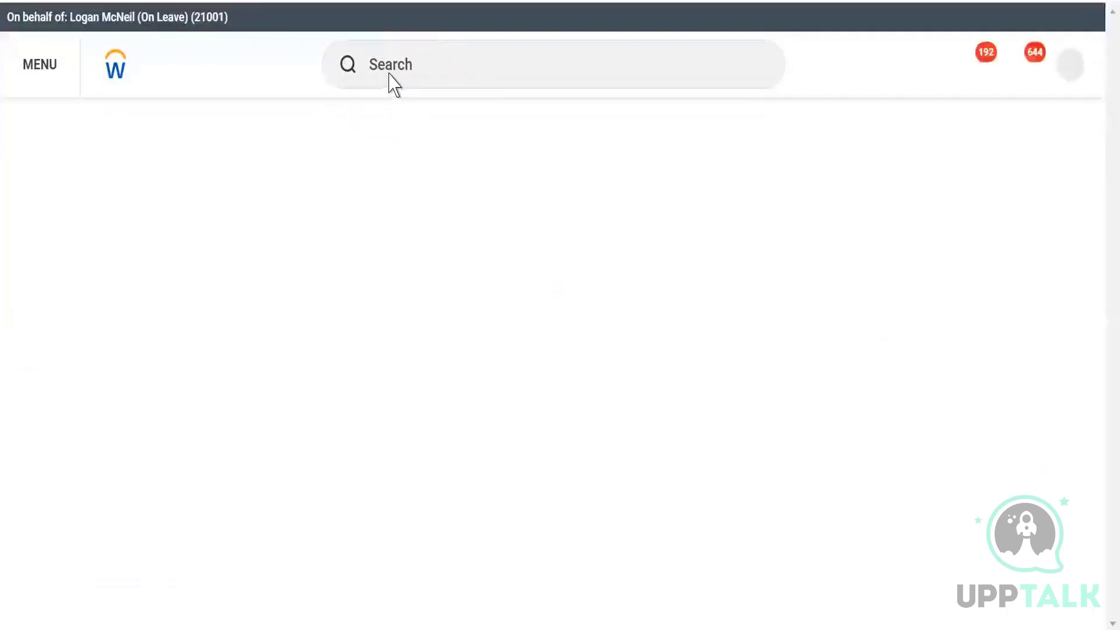
# Find the WDI1_Advance report through the recent searches and run it with the gender, entry date and effective date prompts left blank
pyautogui.click(385, 71)
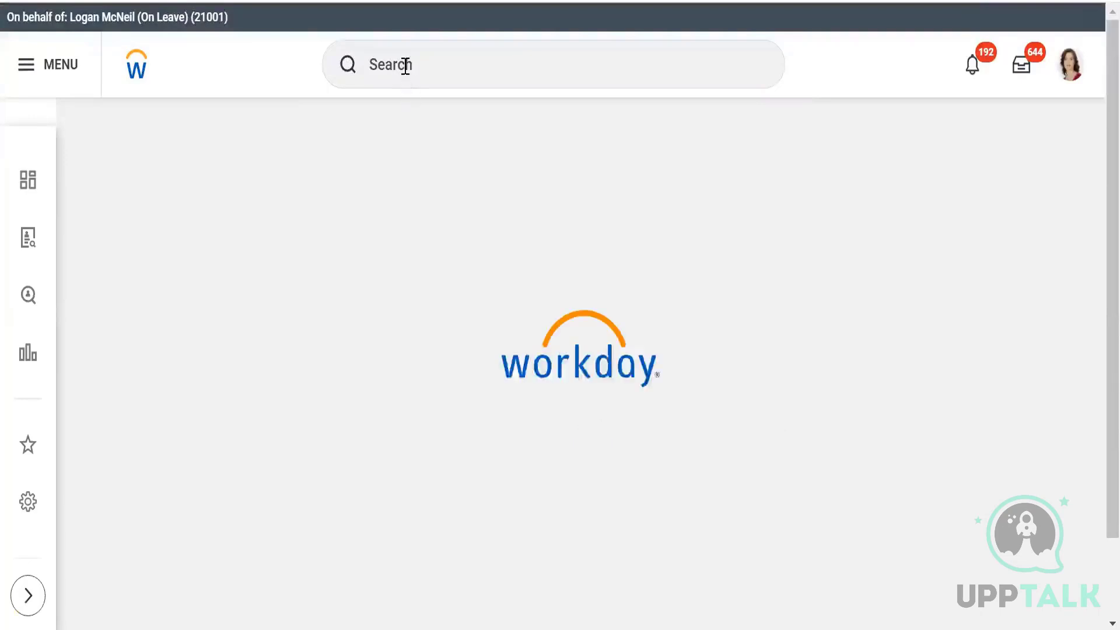
pyautogui.click(406, 65)
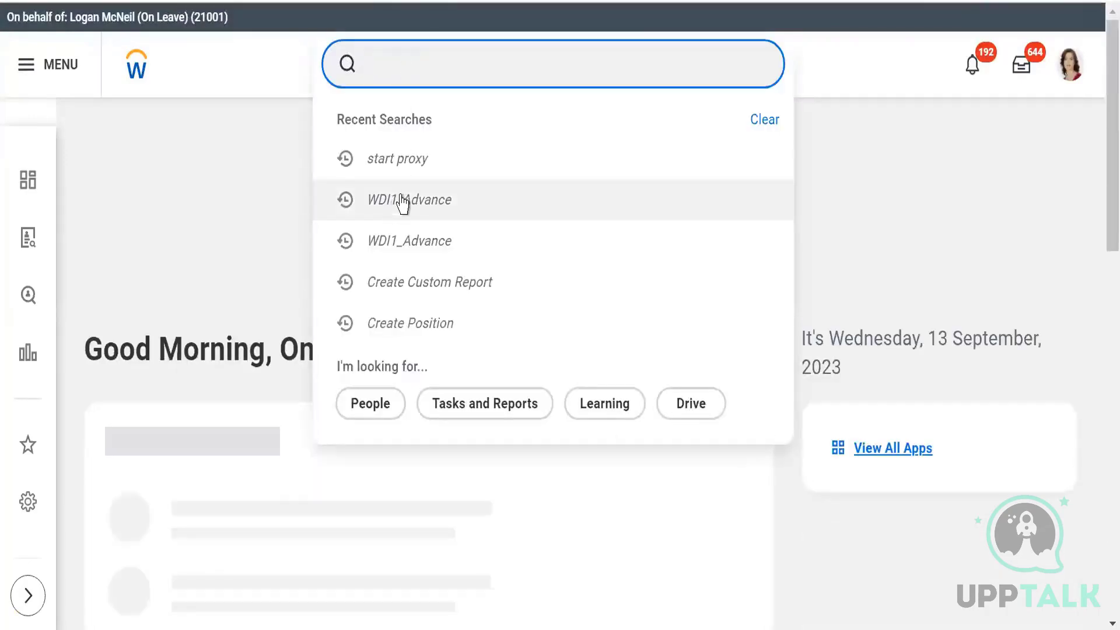
pyautogui.click(401, 198)
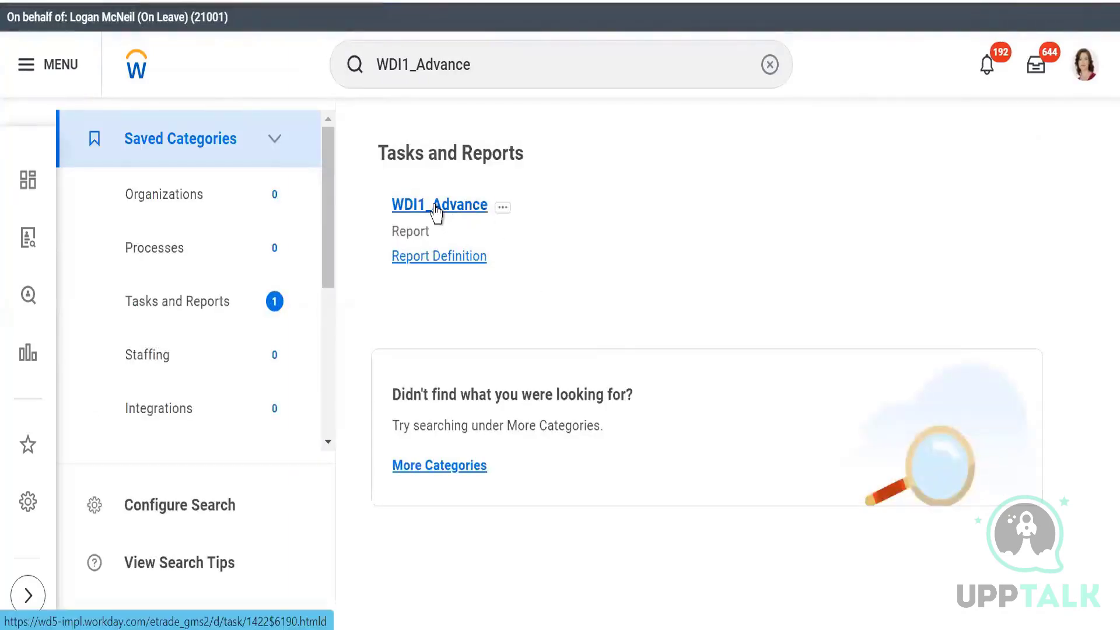
pyautogui.click(434, 204)
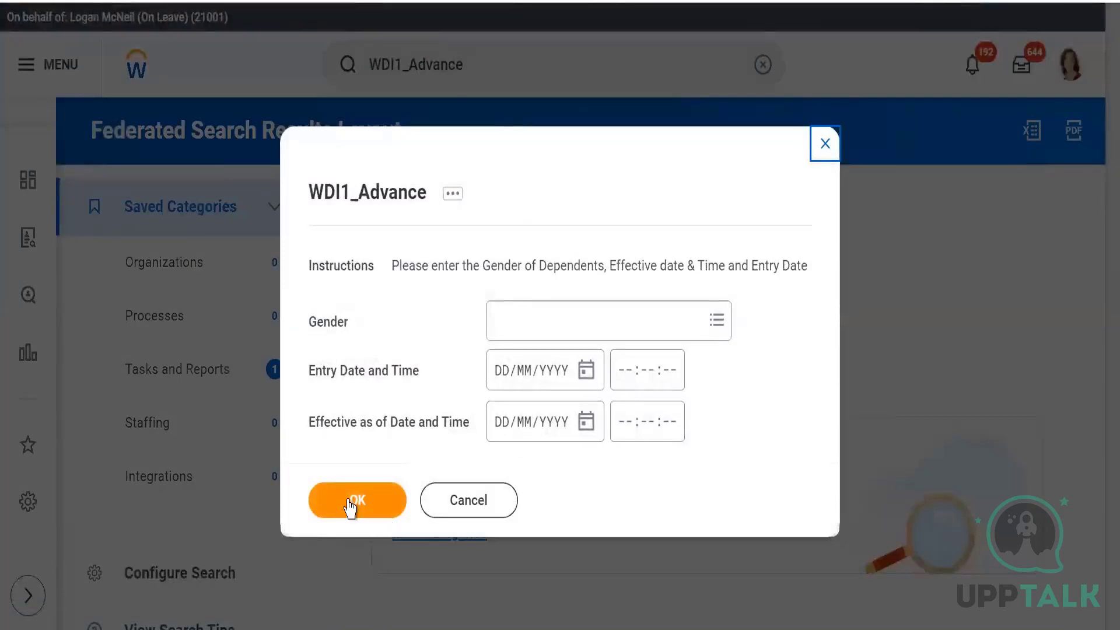
pyautogui.click(350, 503)
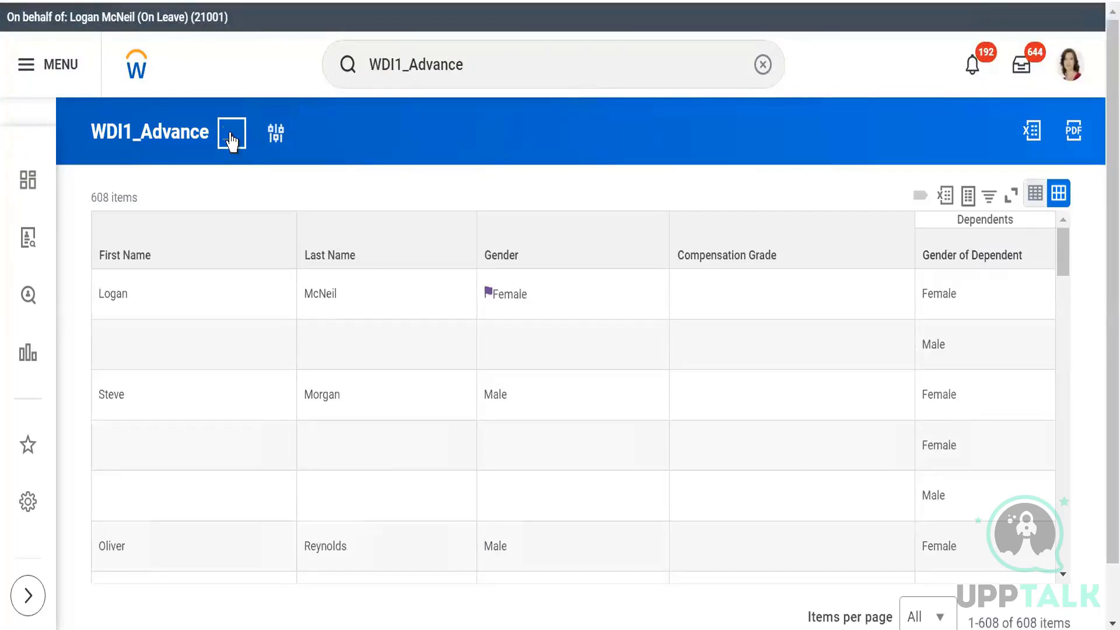
# Transfer the ownership of the WDI1_Advance custom report from its related actions
pyautogui.click(232, 140)
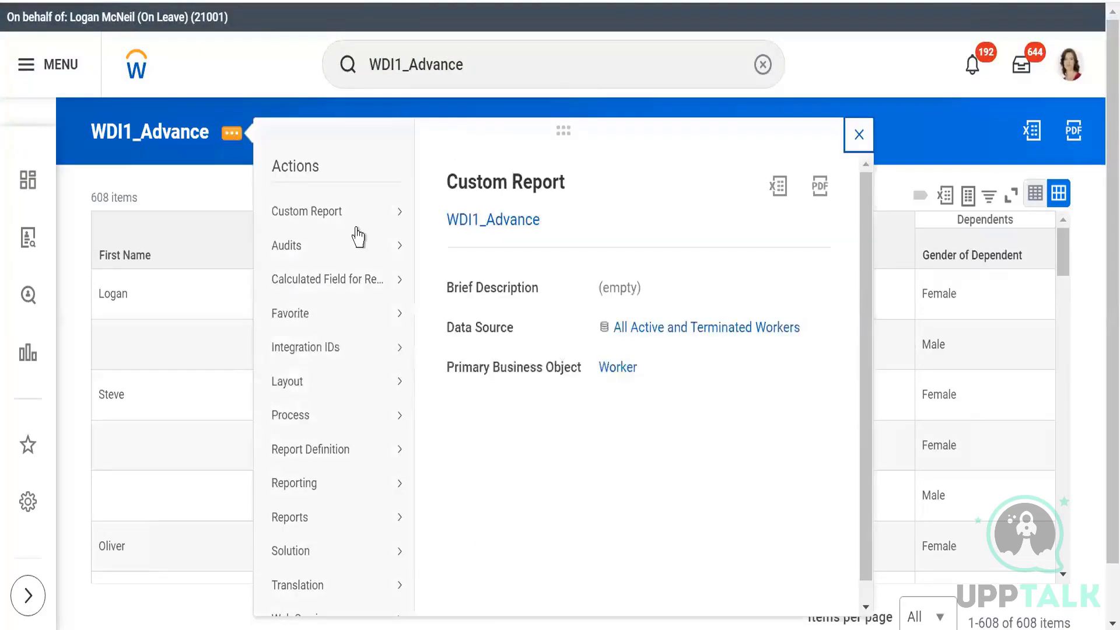
pyautogui.moveTo(357, 229)
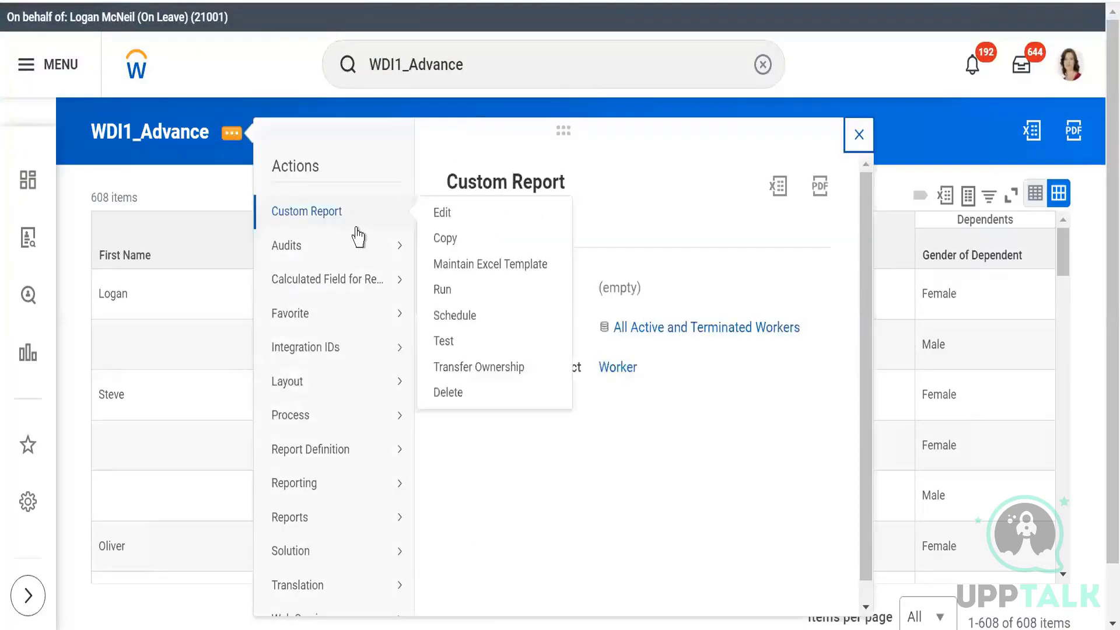
pyautogui.click(479, 367)
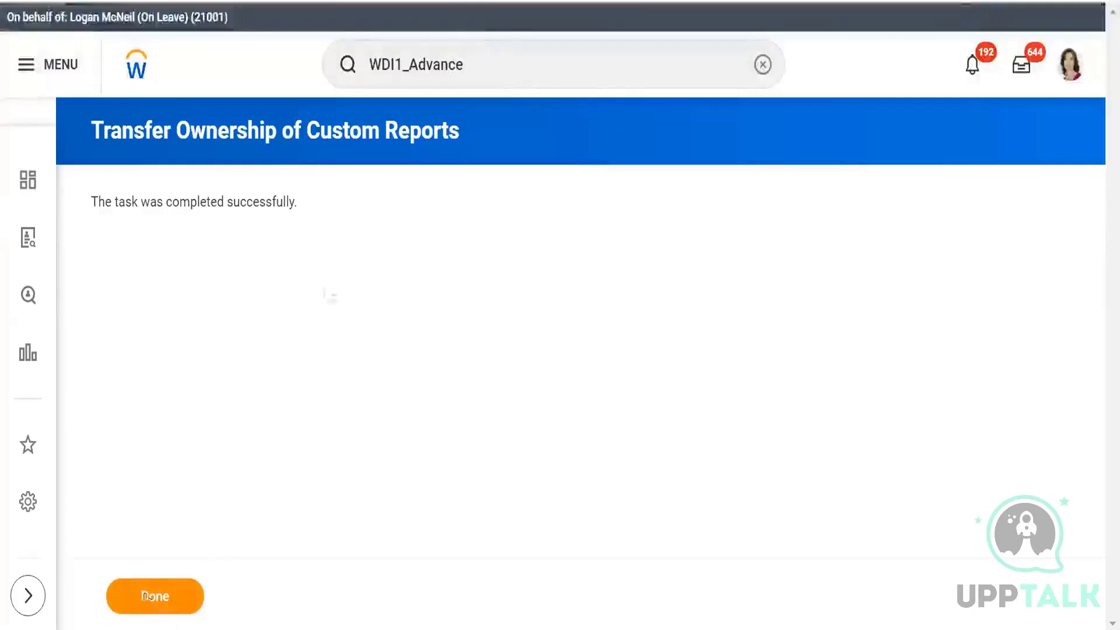
# Search for the Stop Proxy task and end the current proxy session
pyautogui.click(468, 58)
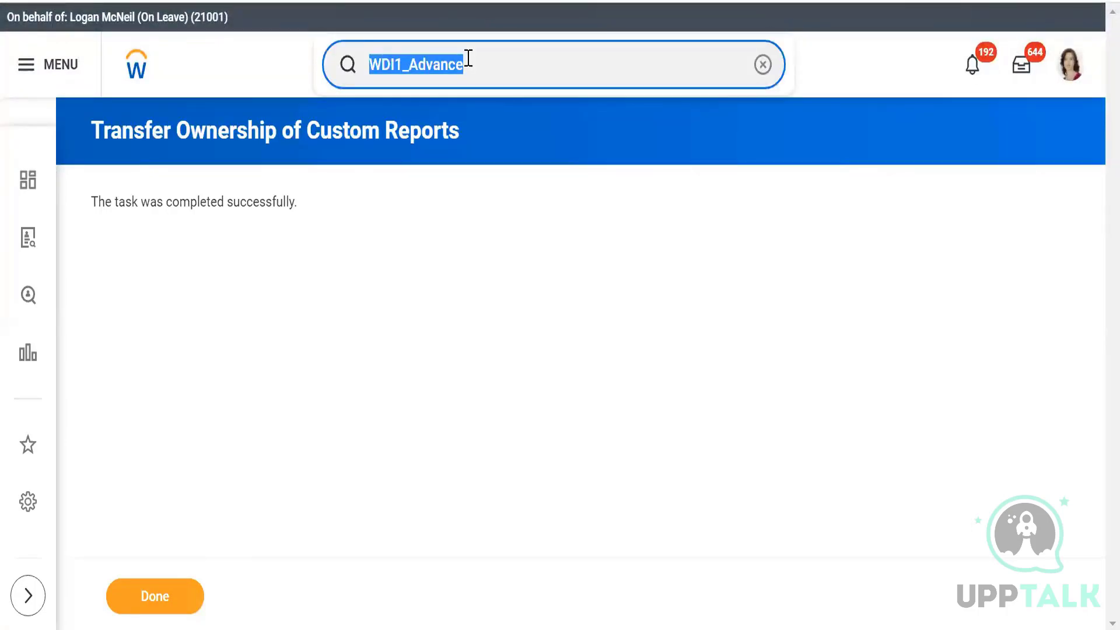
pyautogui.write('stop ')
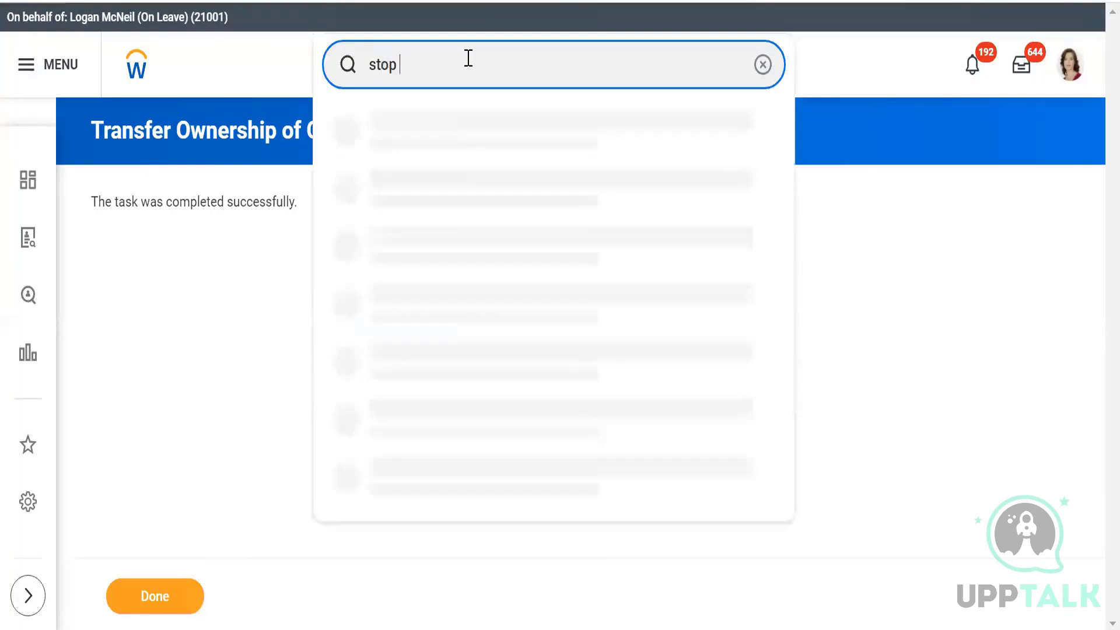
pyautogui.write('pro')
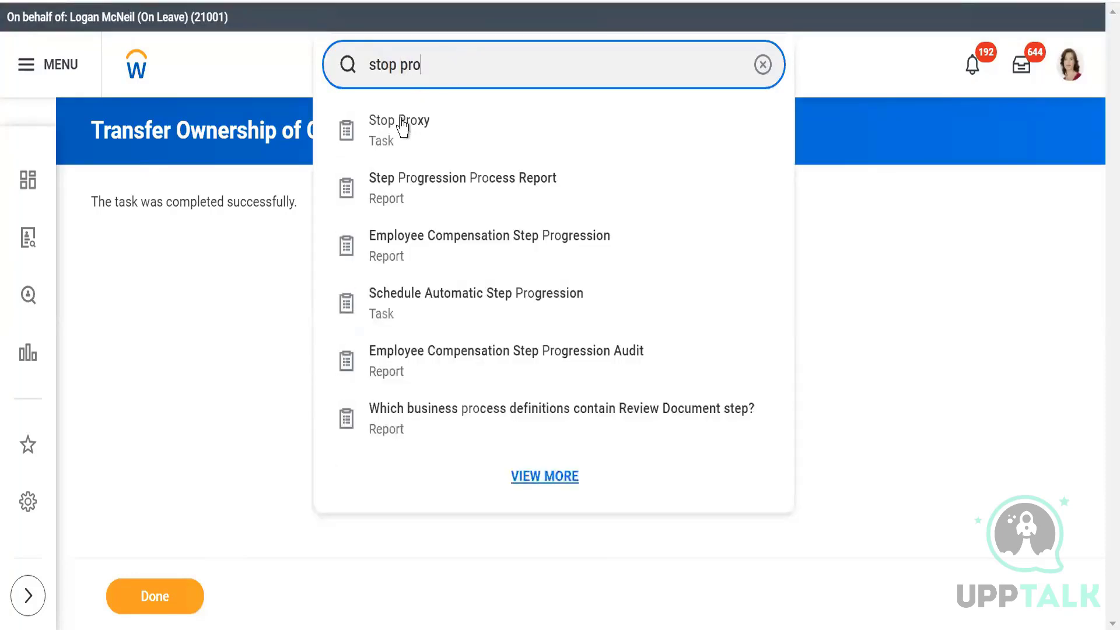
pyautogui.click(392, 133)
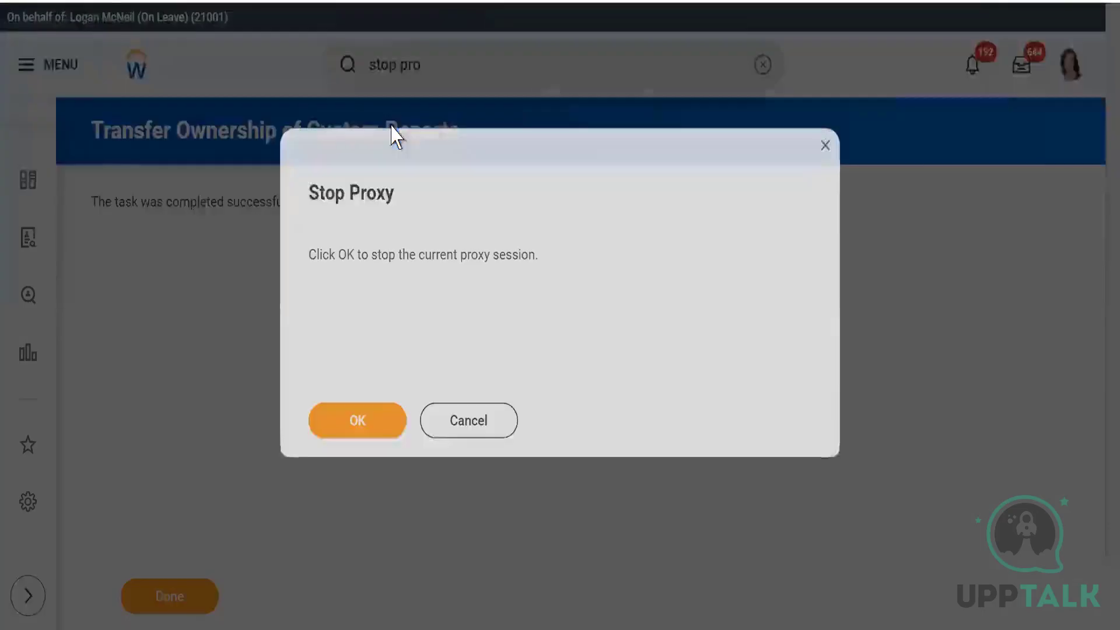
pyautogui.click(346, 425)
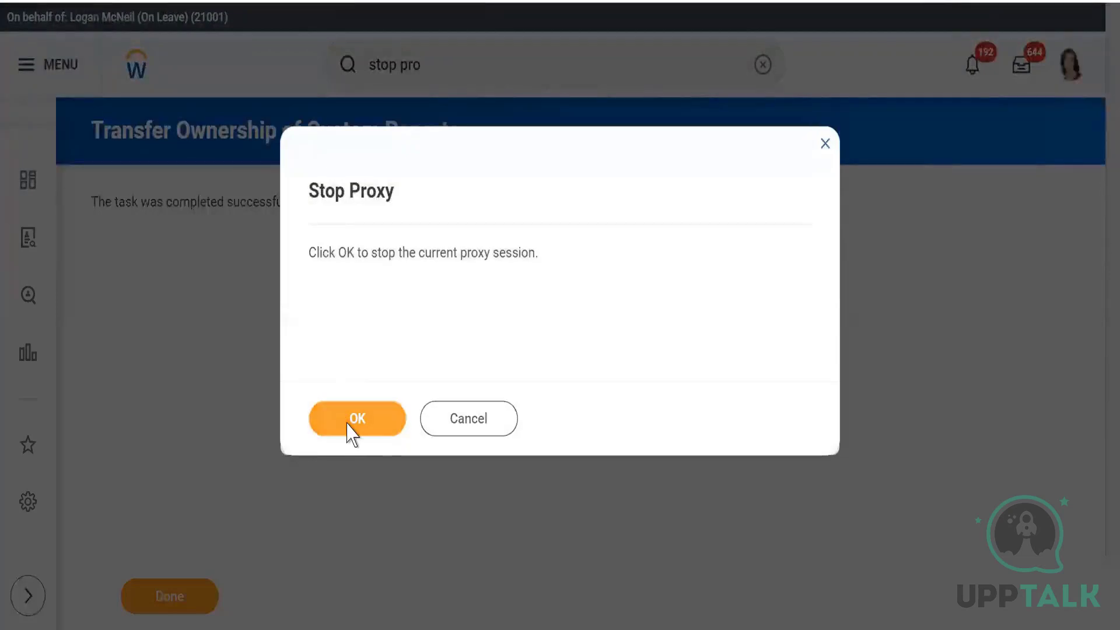